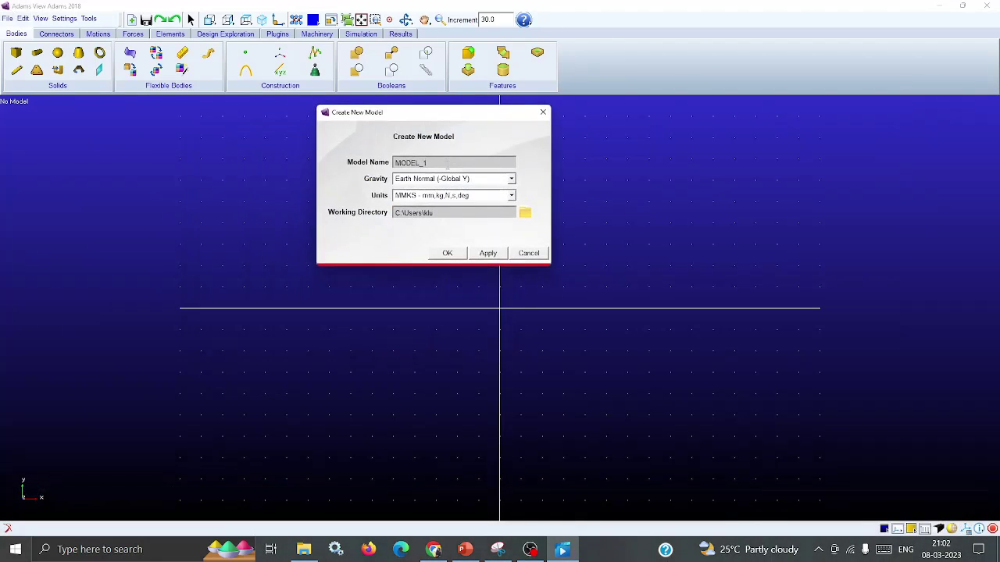
- Replace the default model name with Simple_gear_train and create the model
key("BackSpace")
key("BackSpace")
key("BackSpace")
type("Simple_gea")
left_click(447, 253)
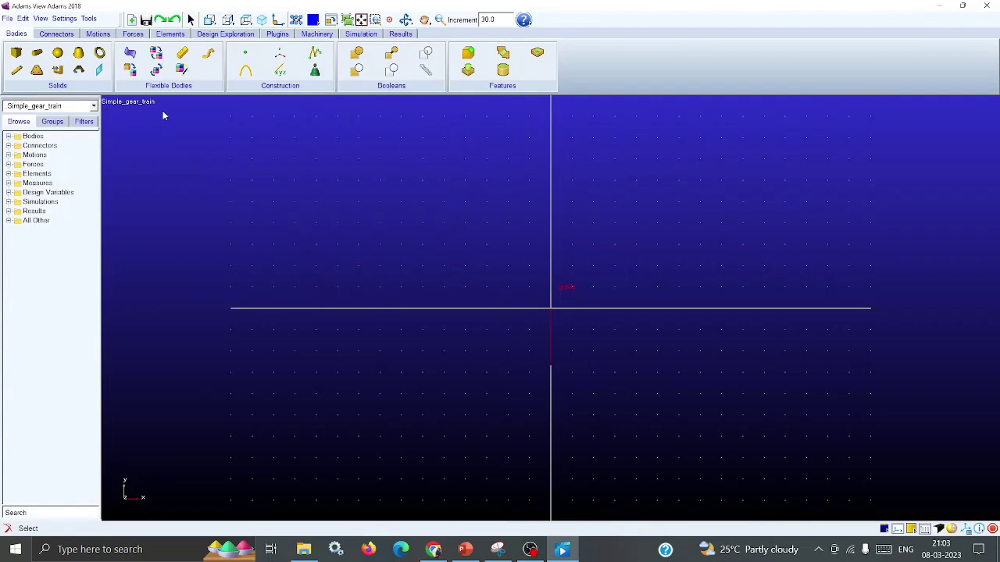
- Add four new construction points in the Point Table
left_click(248, 56)
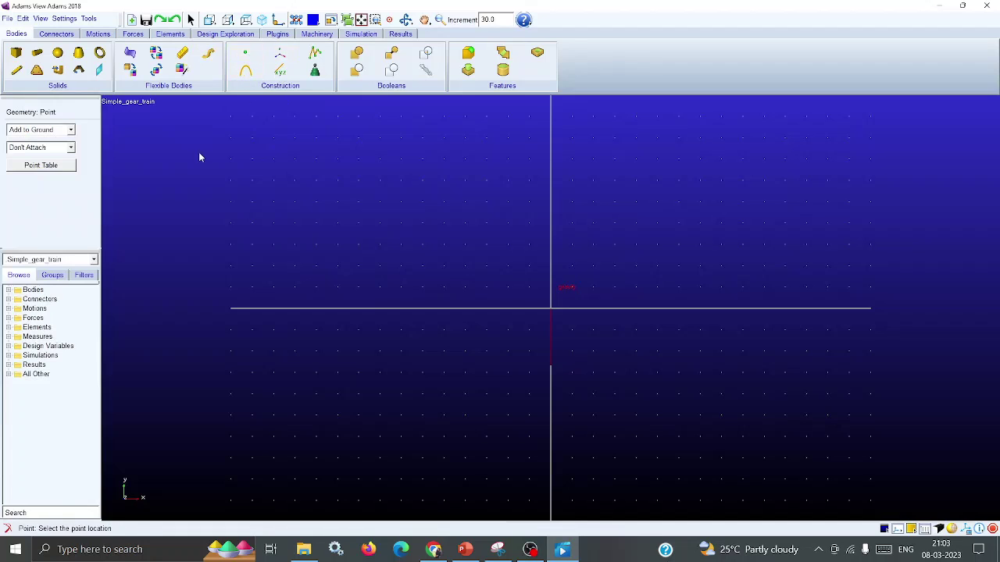
left_click(41, 166)
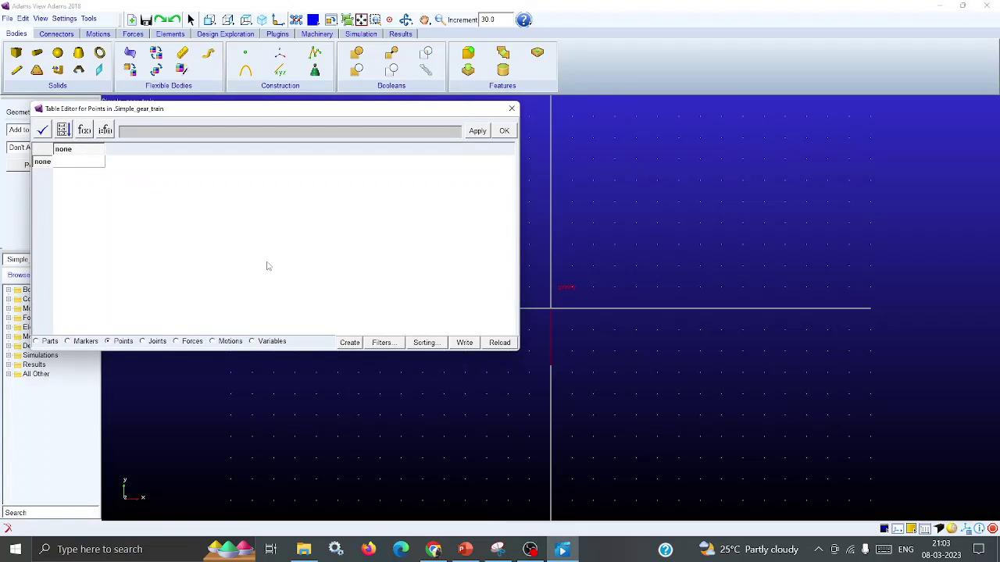
left_click(348, 343)
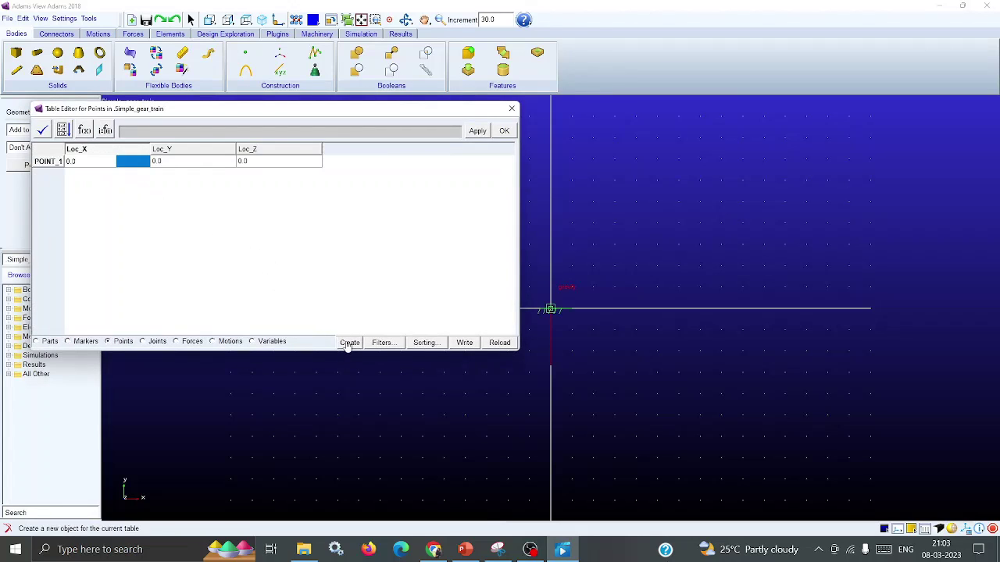
left_click(348, 344)
left_click(348, 344)
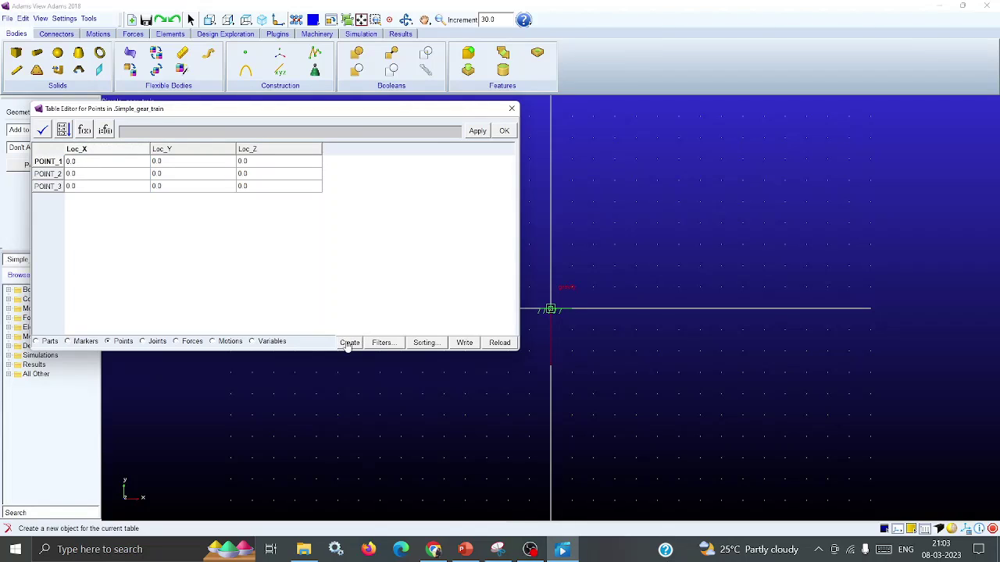
left_click(349, 344)
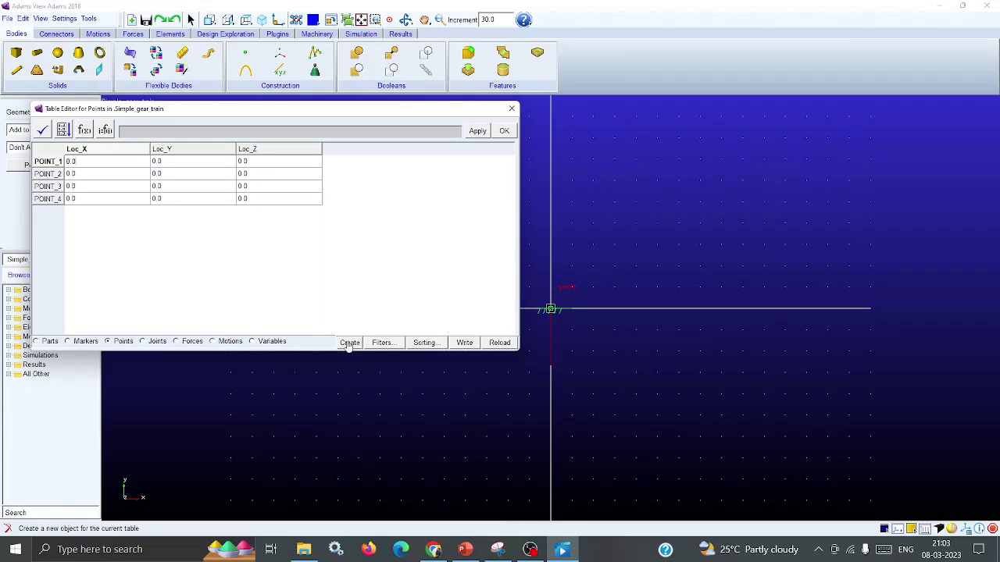
- Set the points' Loc_Z values to 75, -75, 75 and -75
left_click(254, 161)
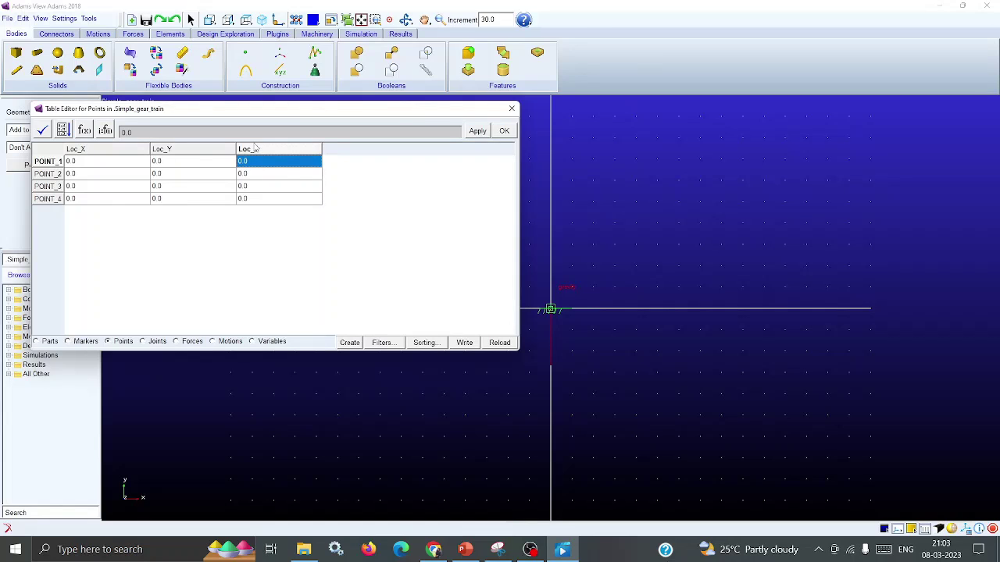
type("75")
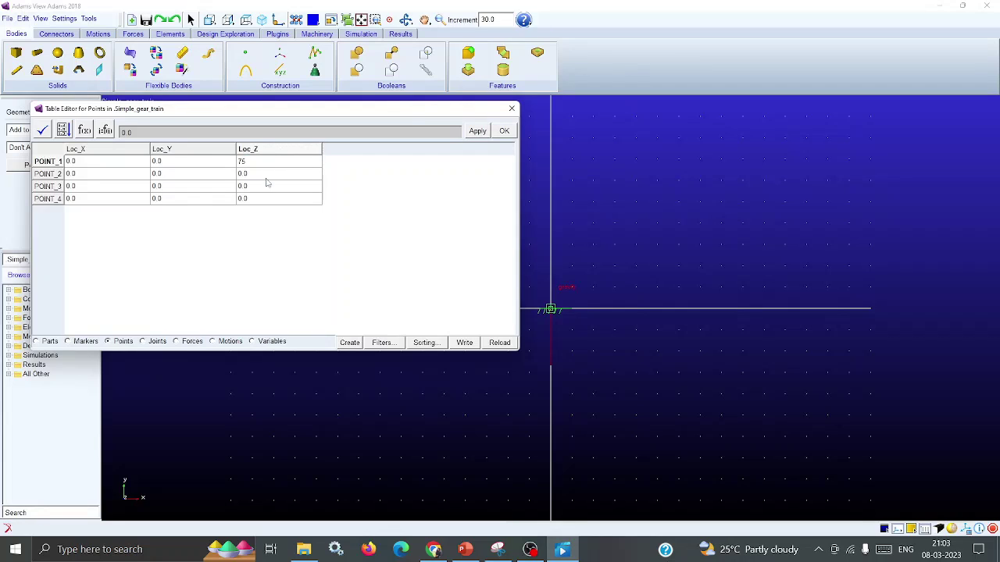
left_click(265, 176)
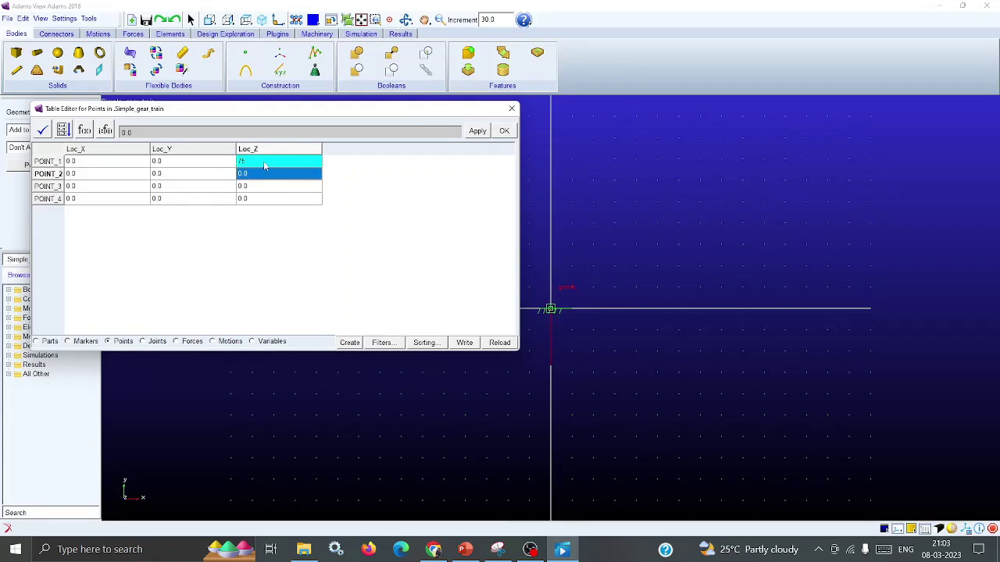
type("-75")
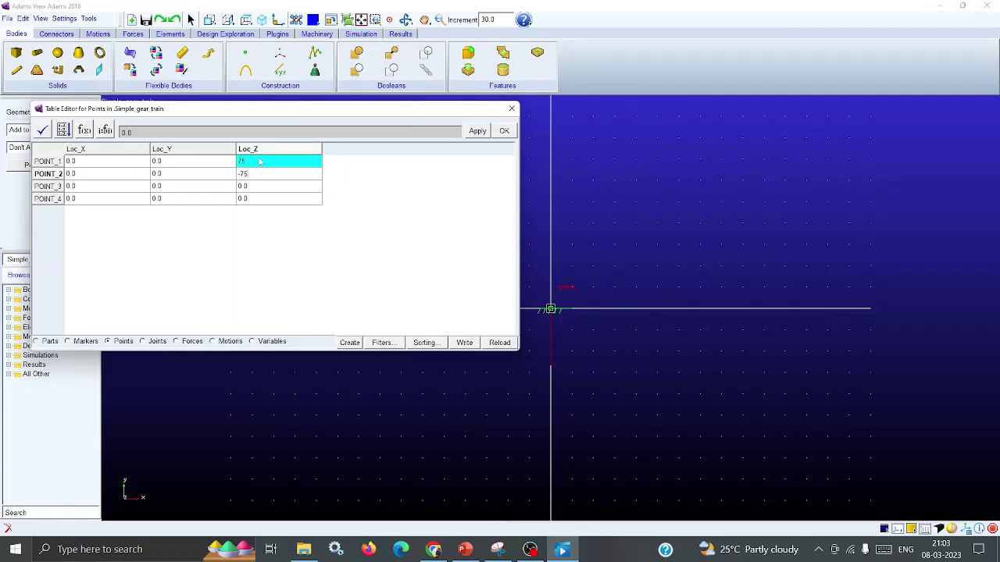
left_click(273, 186)
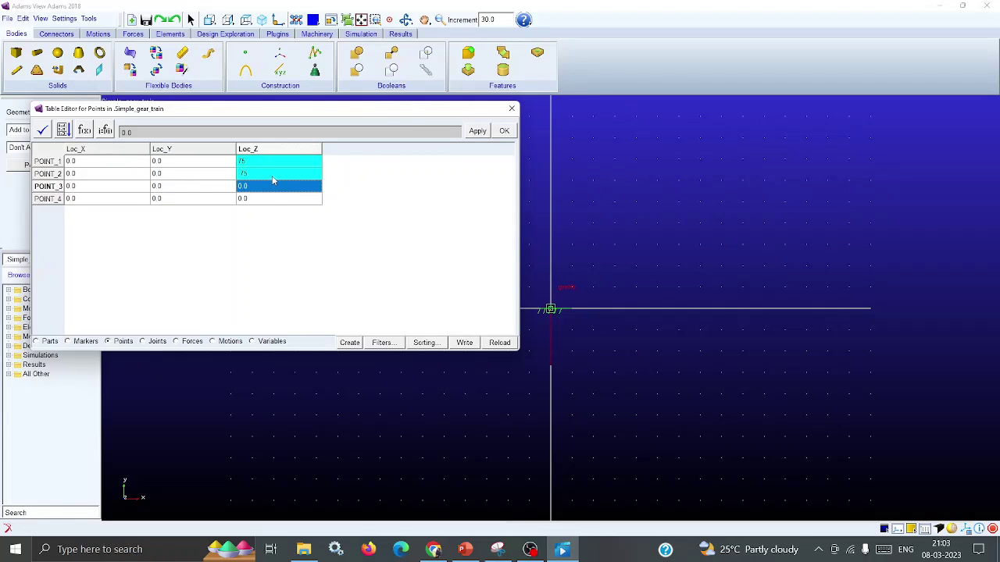
type("75")
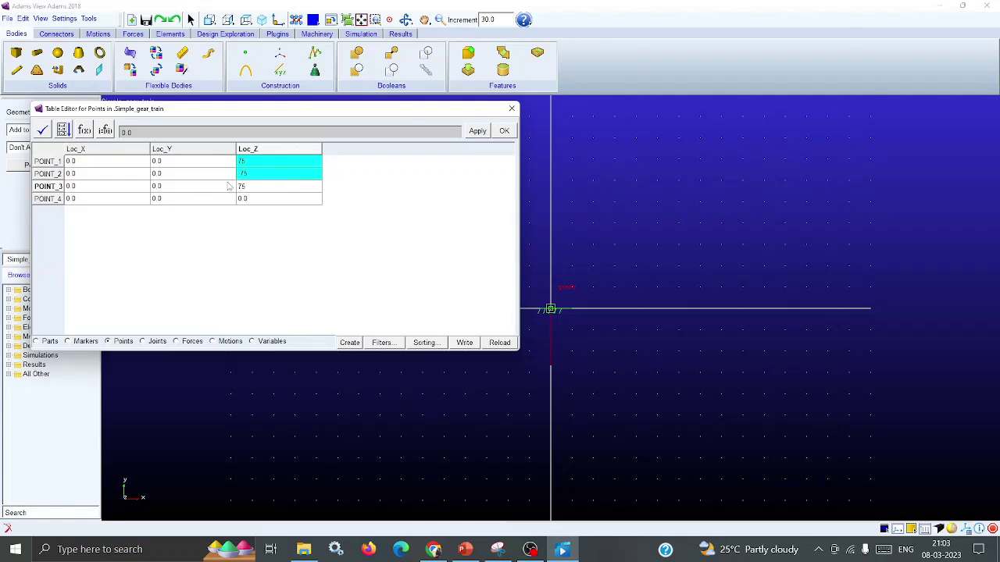
left_click(258, 200)
type("-75")
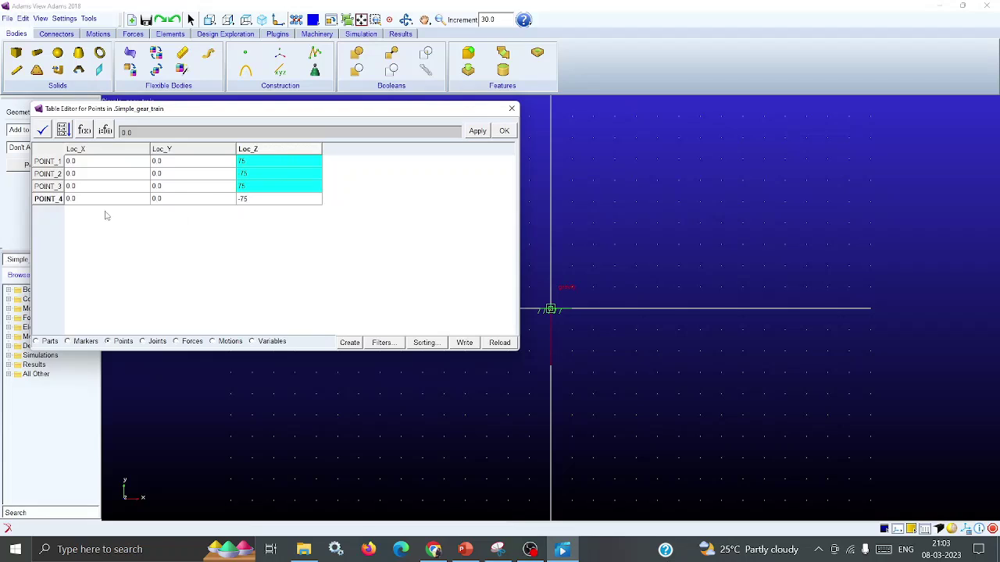
- Set Loc_X to 48 for POINT_3 and POINT_4 and apply the coordinates
left_click(93, 187)
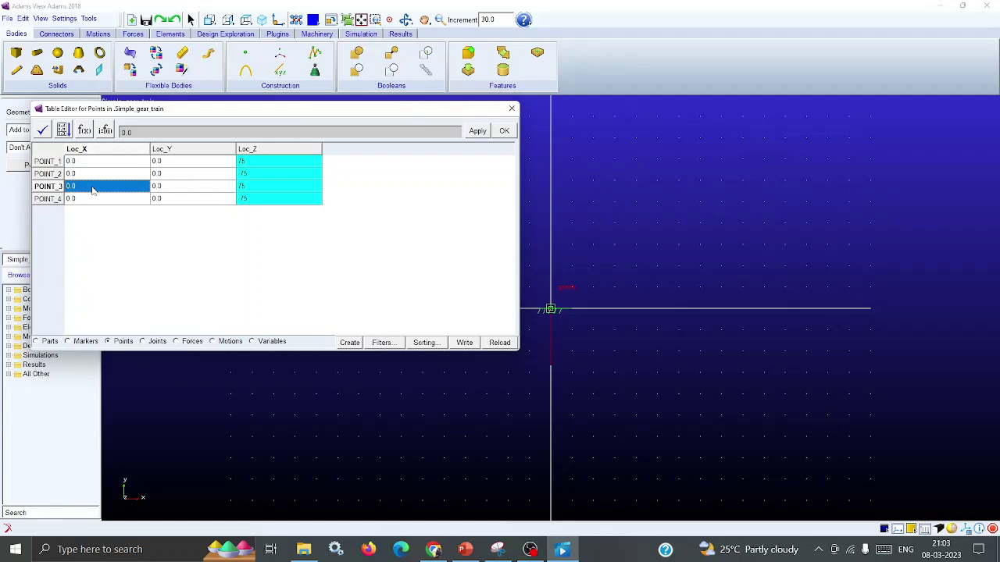
type("48")
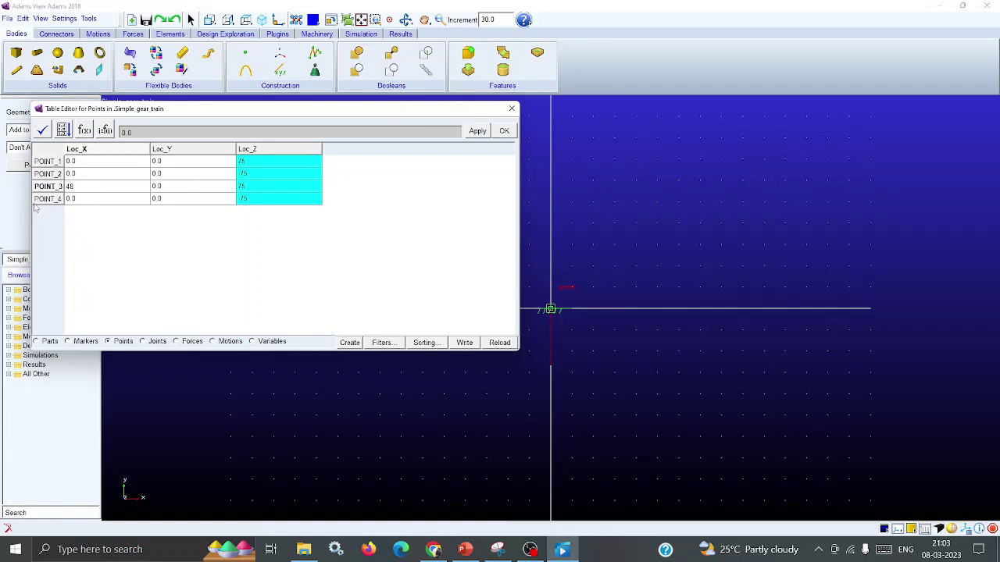
left_click(84, 200)
type("48")
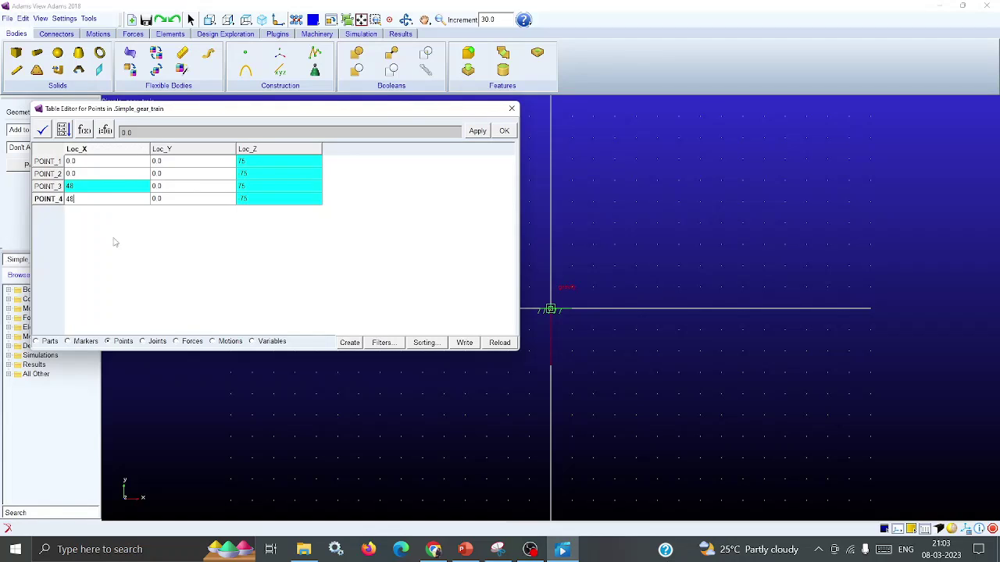
key("Return")
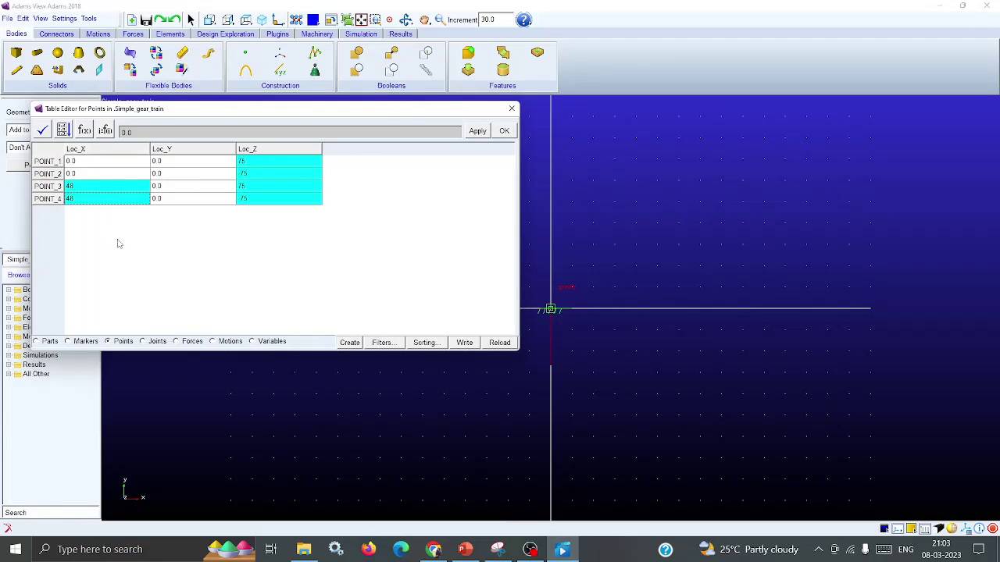
left_click(477, 130)
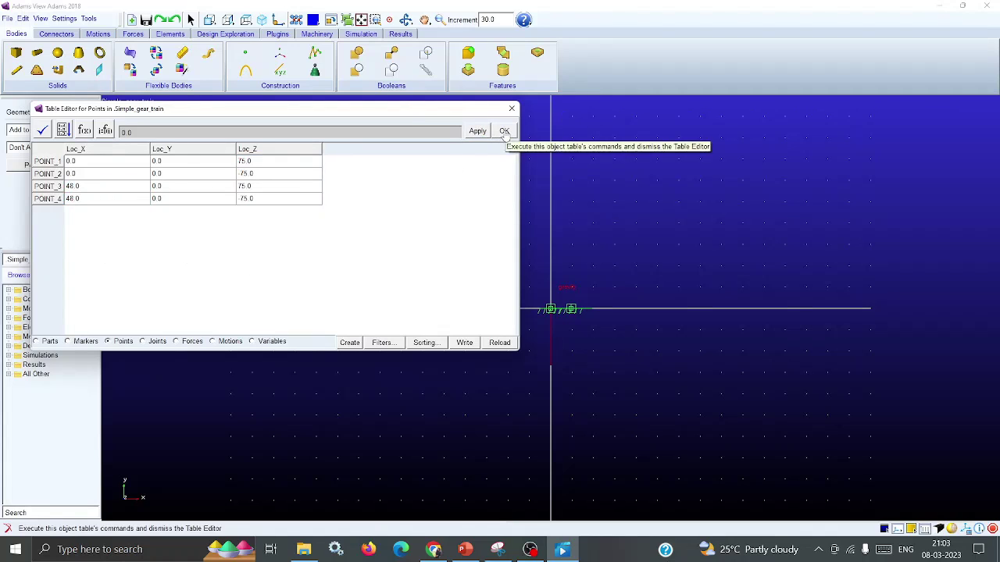
- Close the point table and fit an isometric view around the four points
left_click(503, 131)
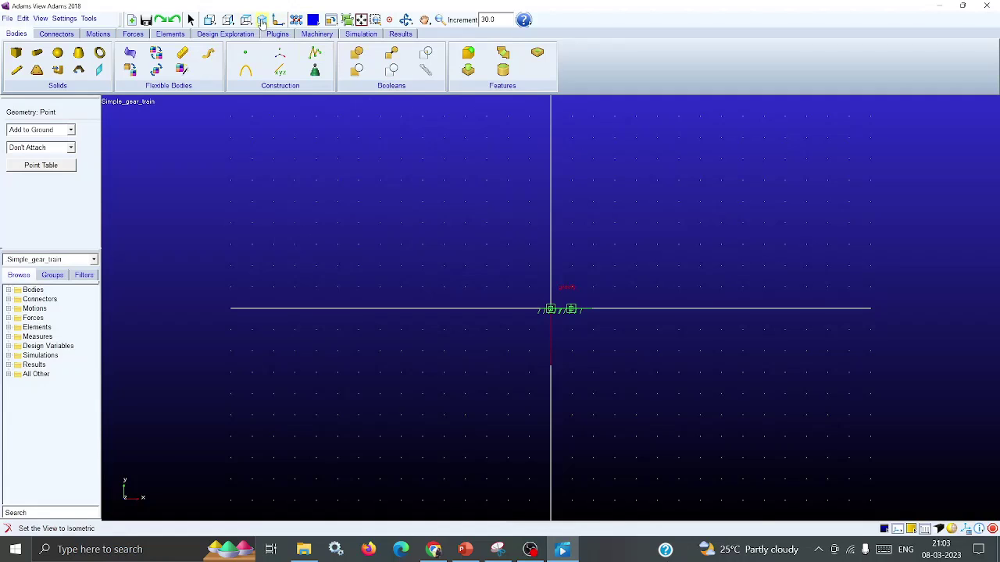
key("i")
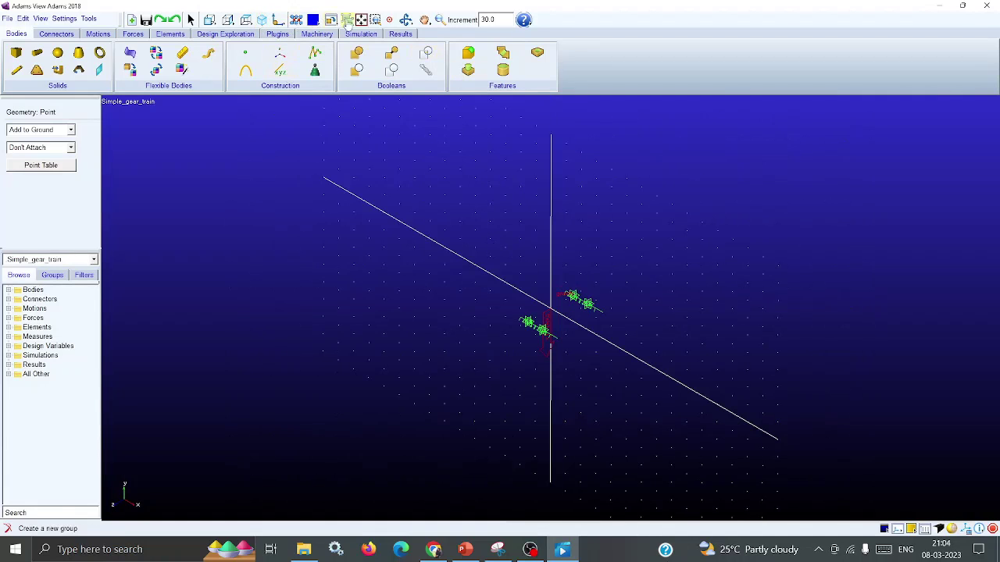
left_click(360, 20)
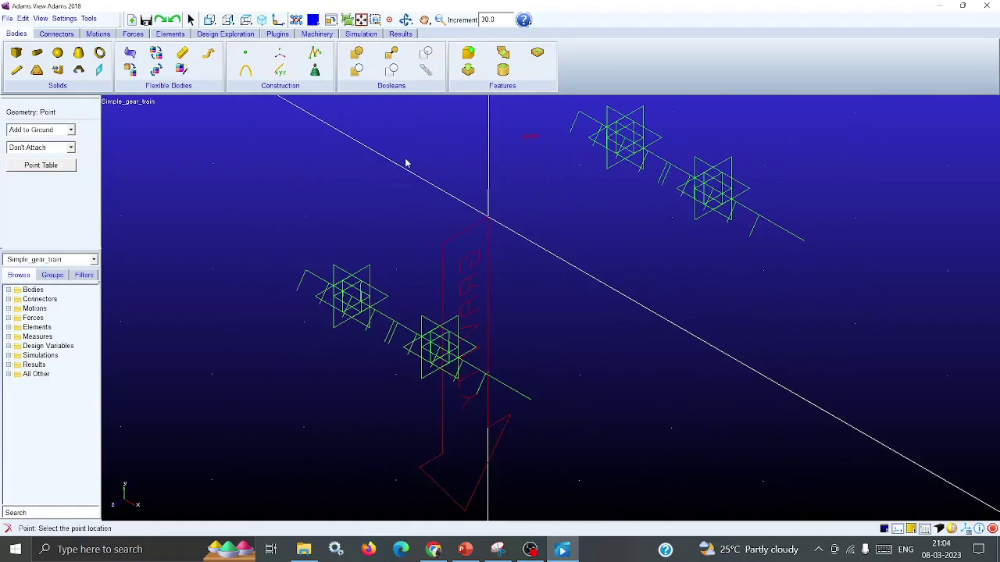
- Draw 1.0 cm-radius cylinders from POINT_1 to POINT_2 and POINT_3 to POINT_4
left_click(37, 54)
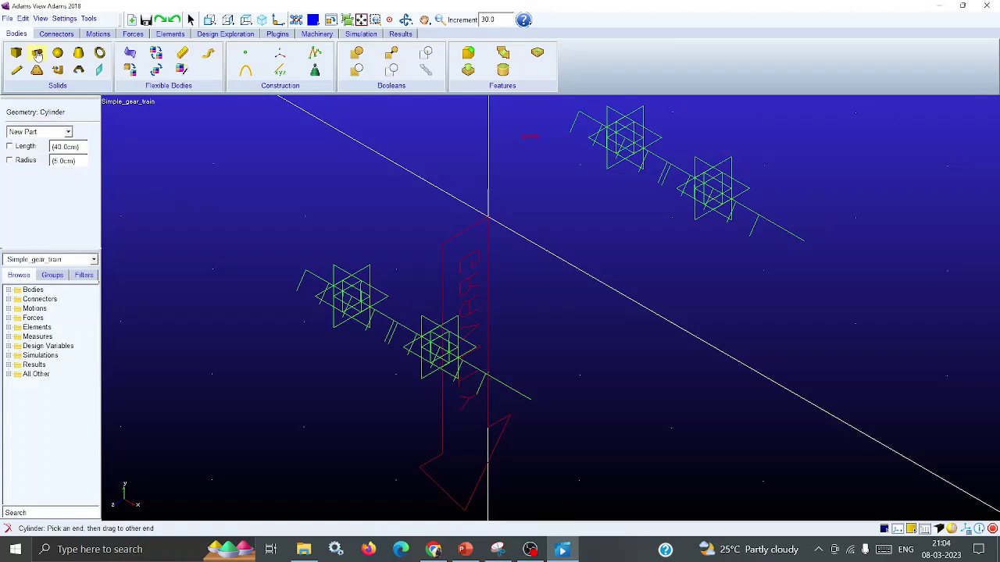
left_click(9, 160)
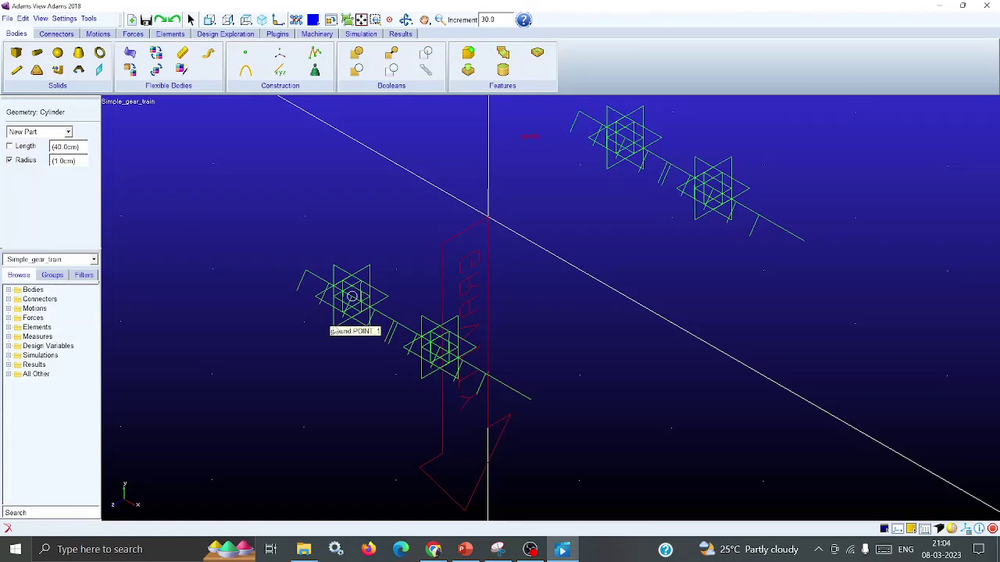
left_click_drag(350, 304, 625, 144)
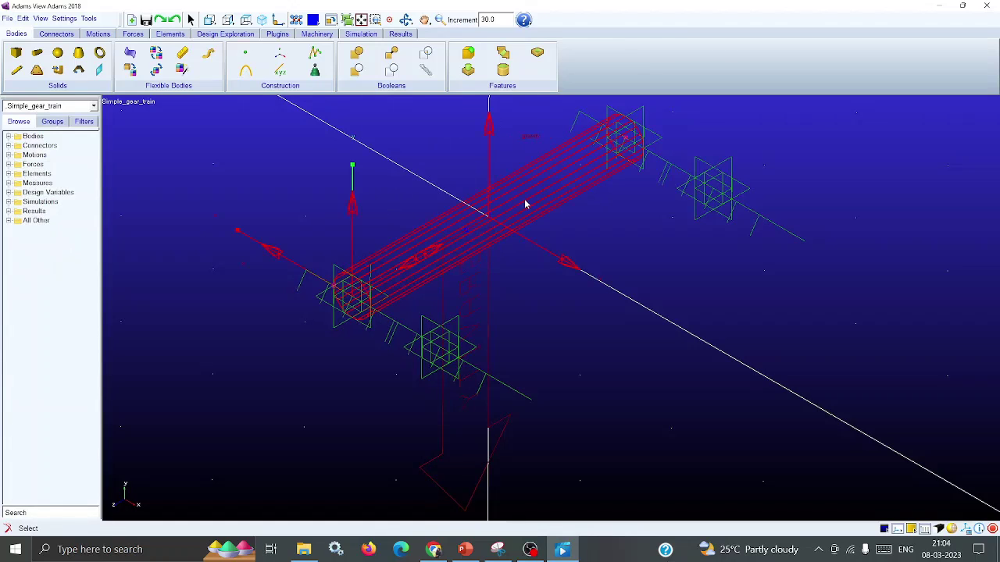
left_click(36, 52)
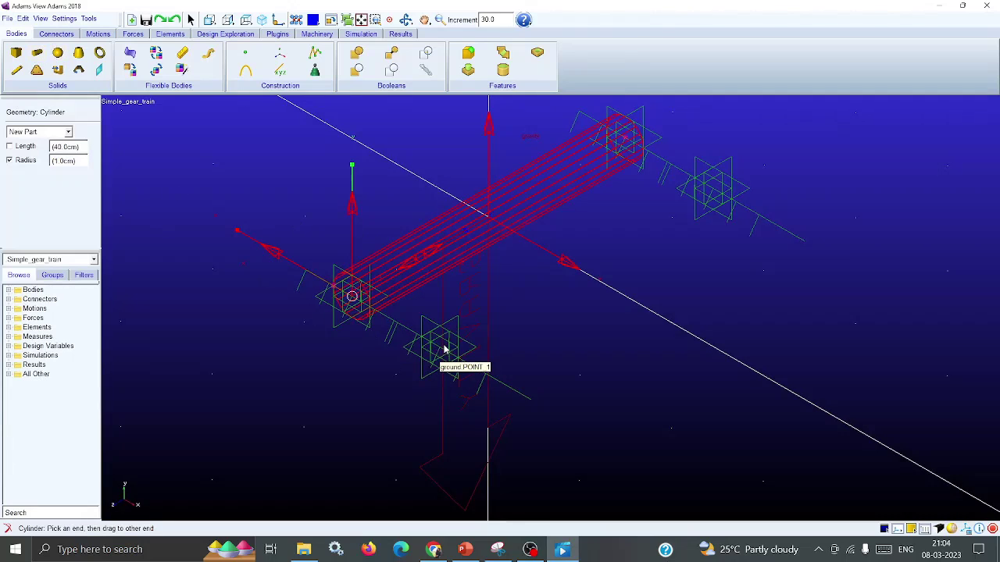
left_click_drag(440, 347, 713, 190)
- Deselect the cylinder, render the shafts shaded with icons visible, and show Machinery tools
left_click(610, 420)
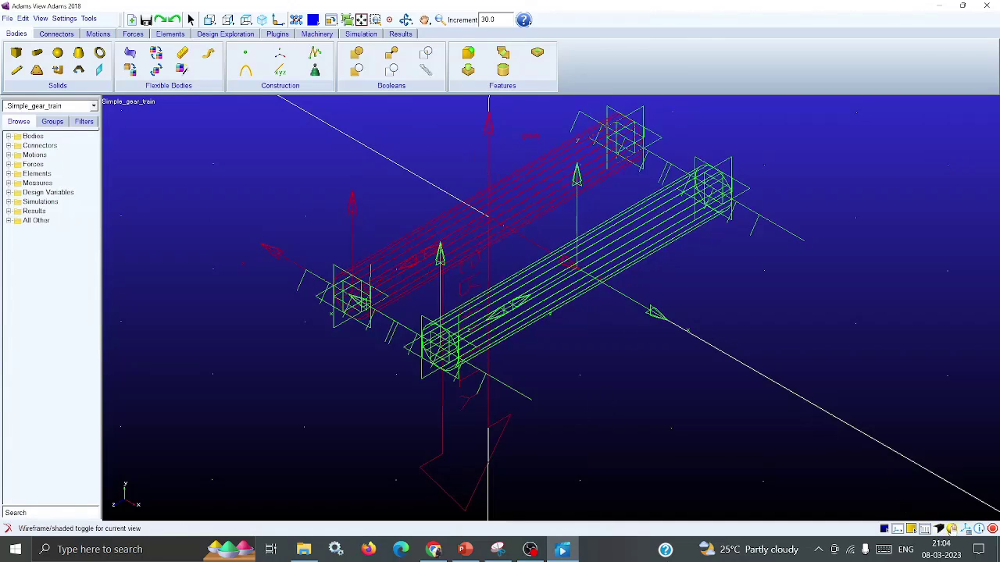
left_click(952, 528)
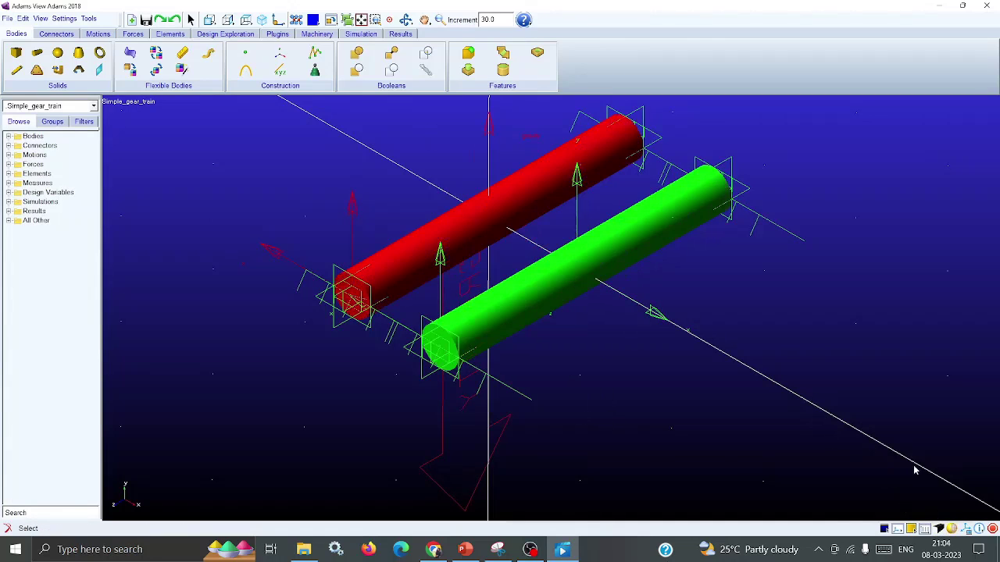
left_click(965, 529)
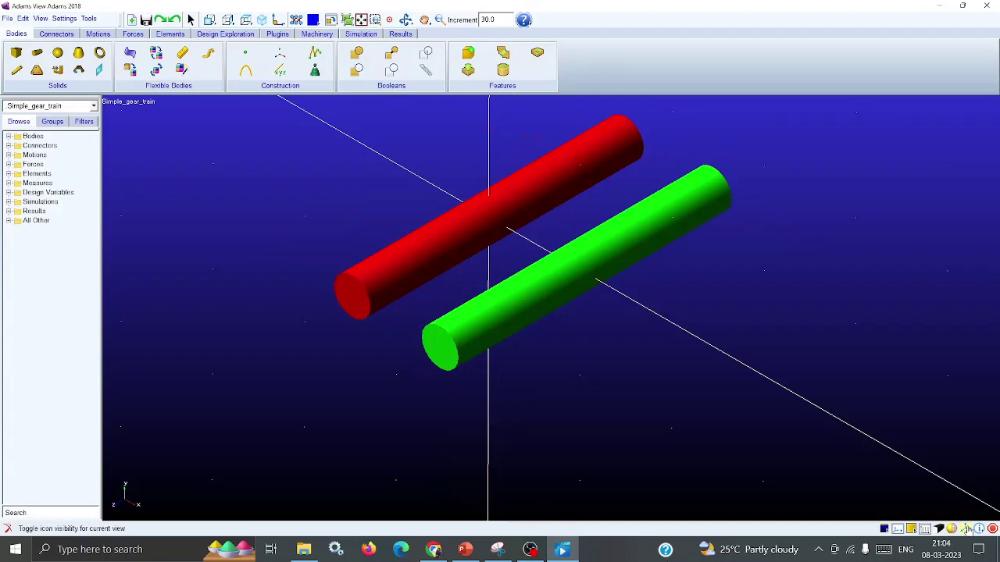
left_click(966, 529)
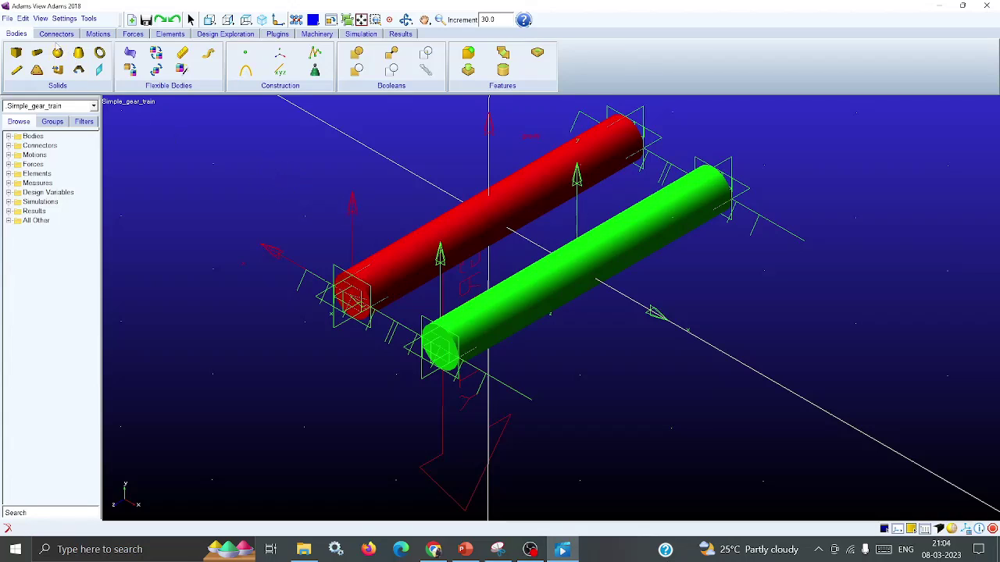
left_click(315, 35)
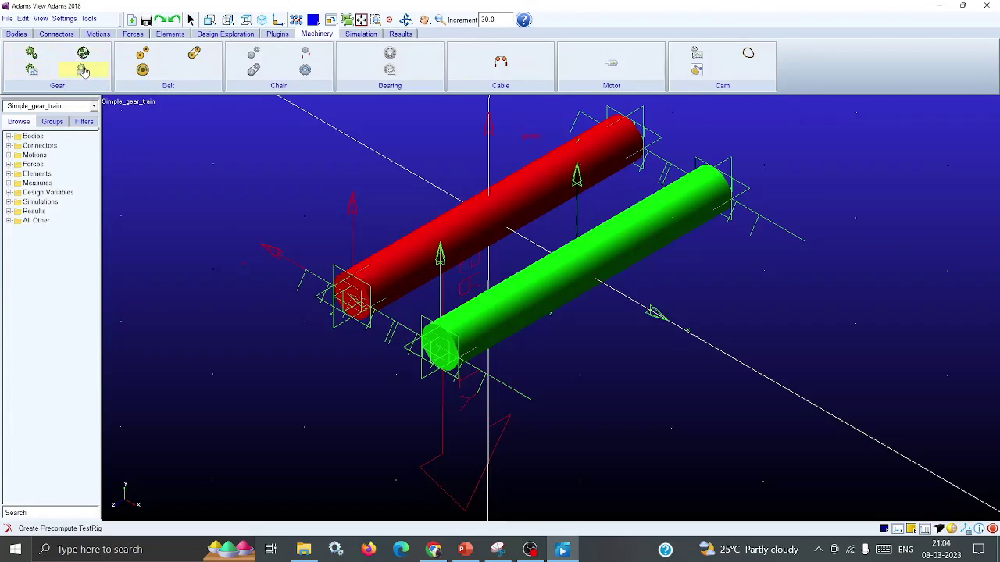
- Begin a gear pair of Spur type with the Detailed method, reaching Geometry
left_click(32, 53)
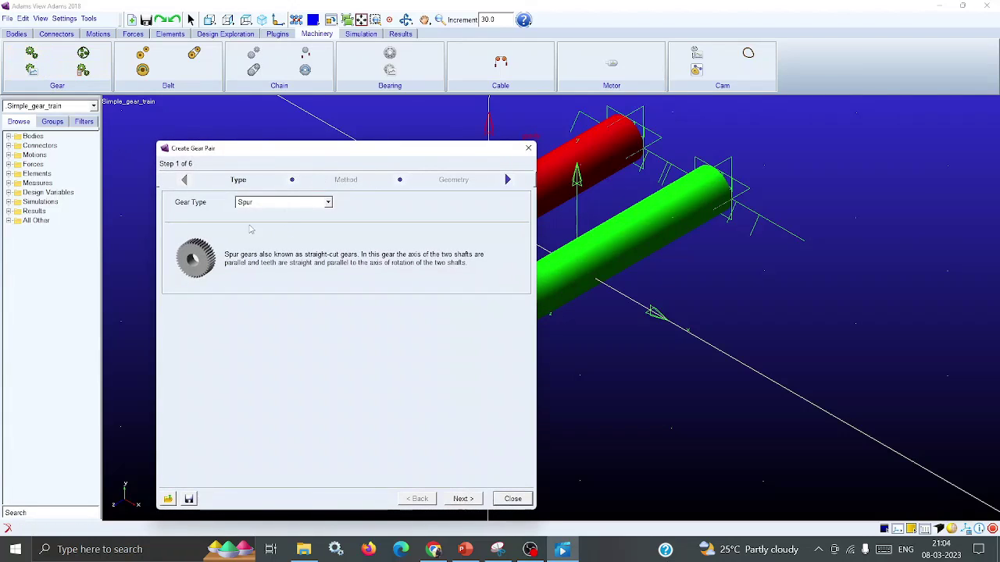
left_click(328, 203)
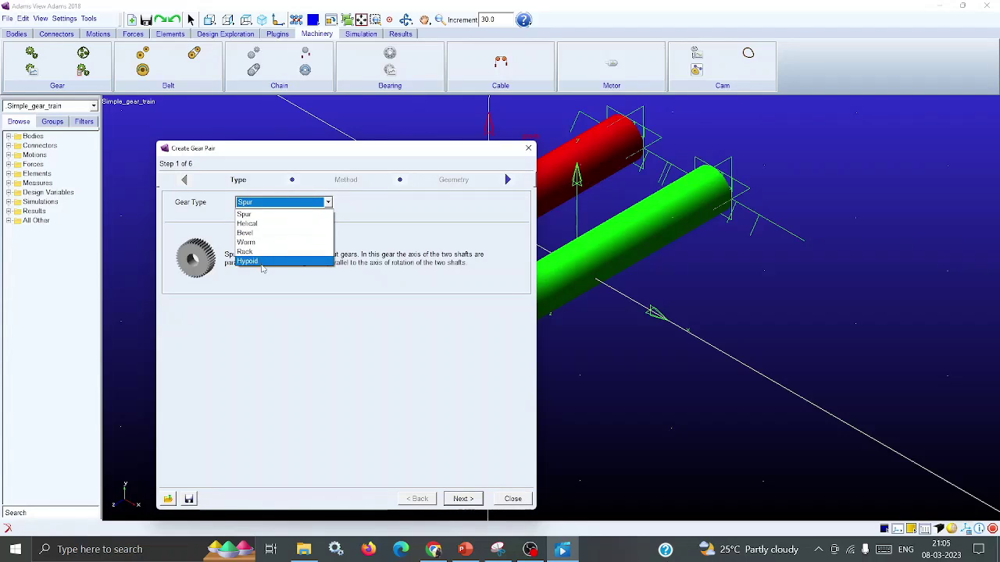
left_click(268, 215)
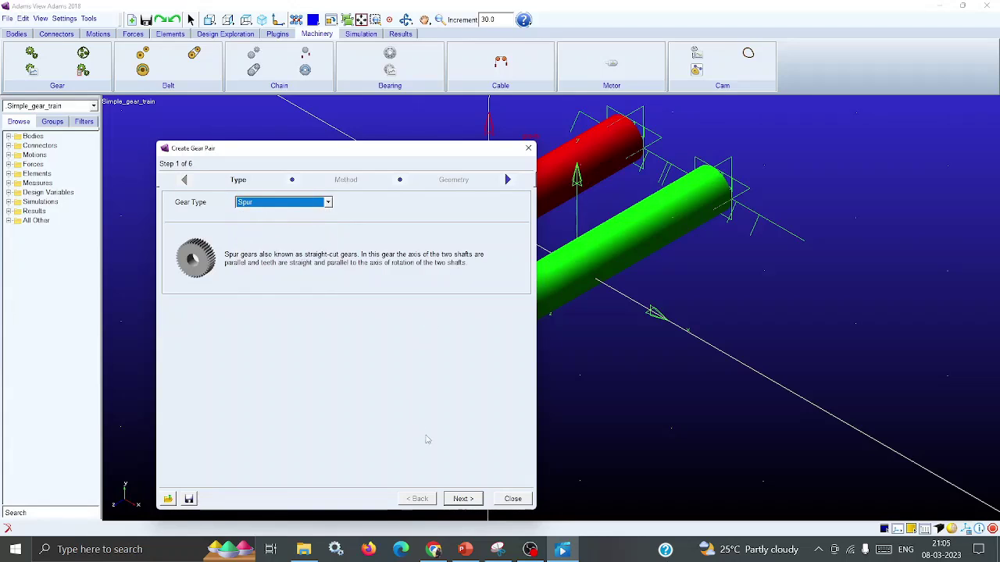
left_click(462, 499)
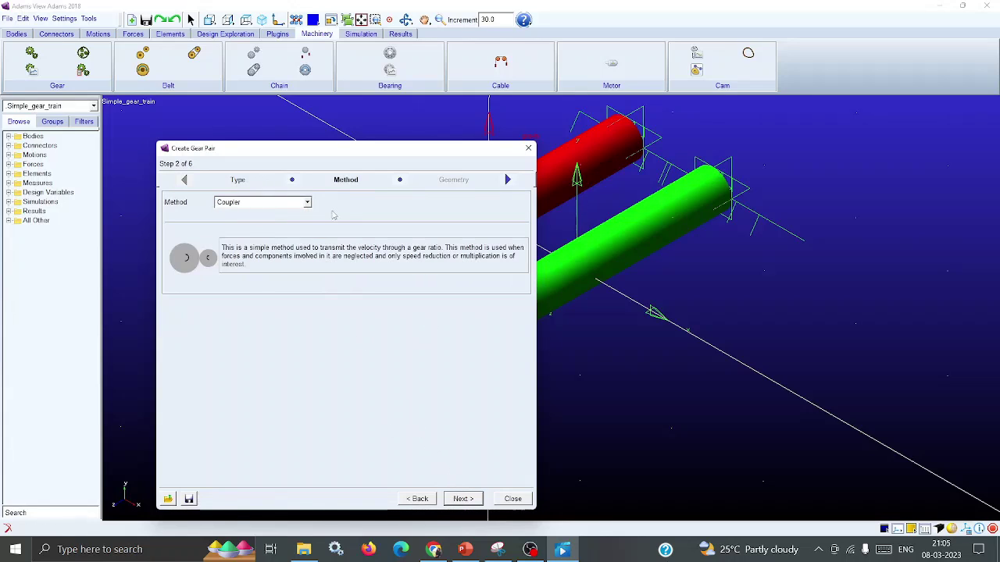
left_click(307, 202)
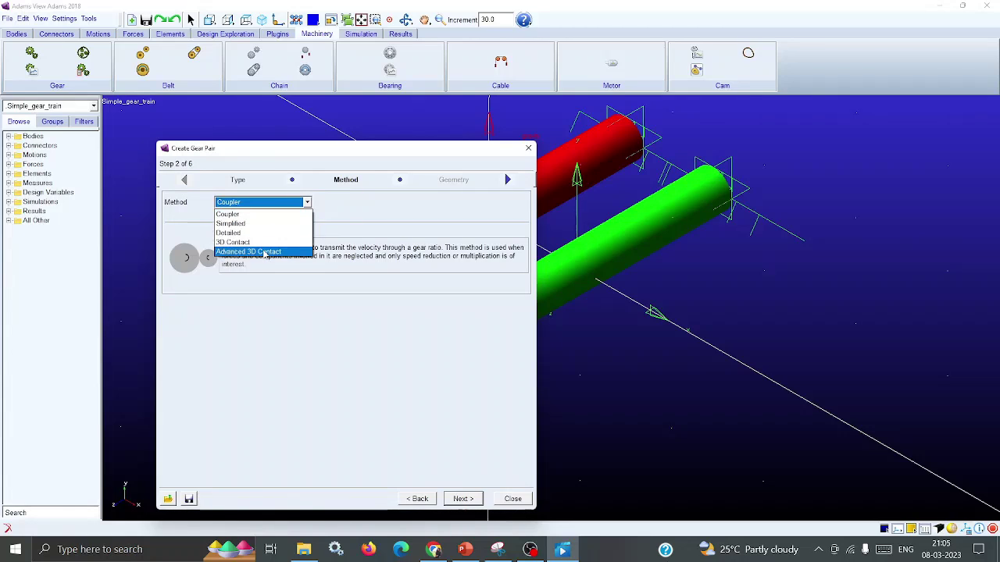
left_click(265, 233)
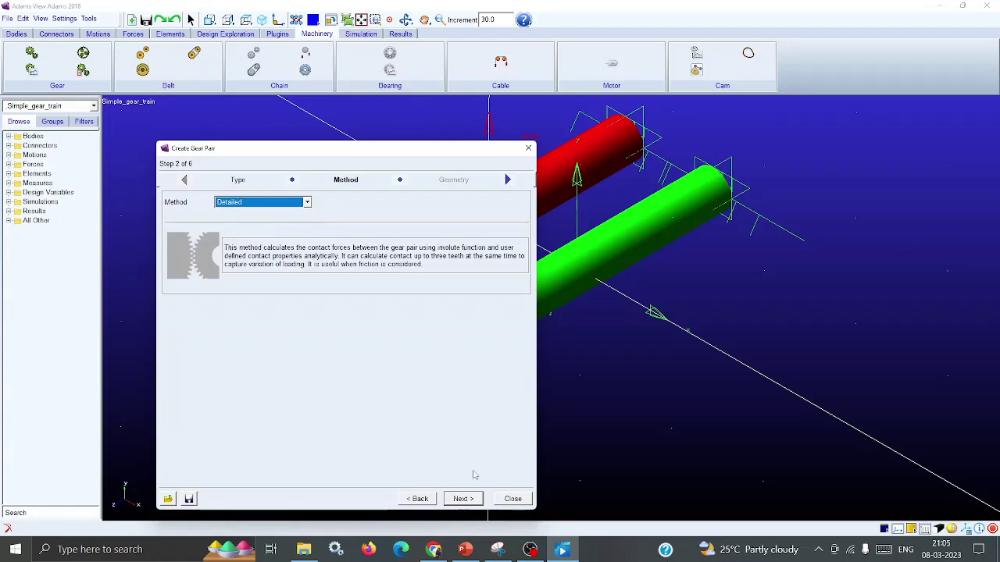
left_click(457, 500)
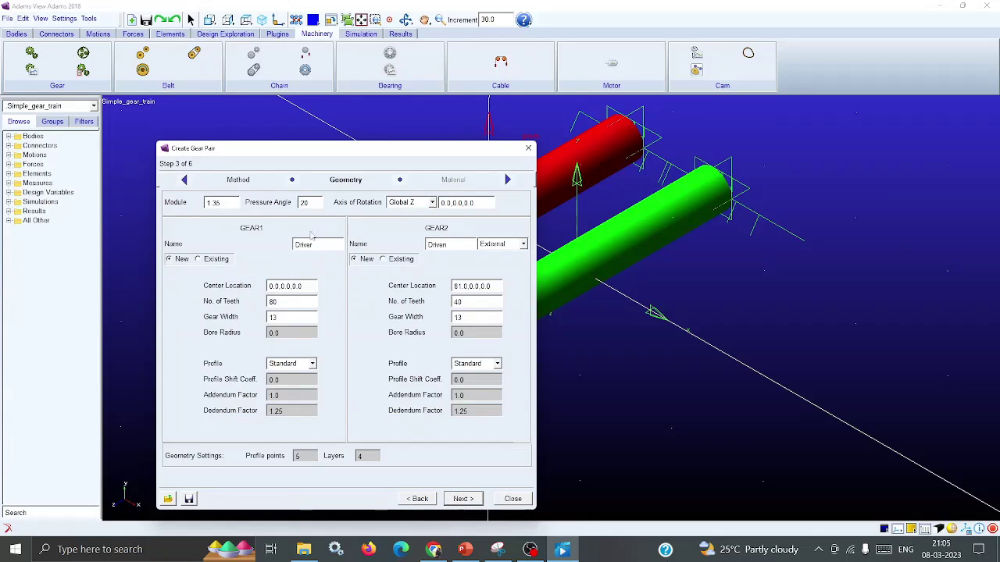
- Set module 2, GEAR2 centre 48,0,0, and teeth counts 16 and 32
double_click(234, 203)
type("2")
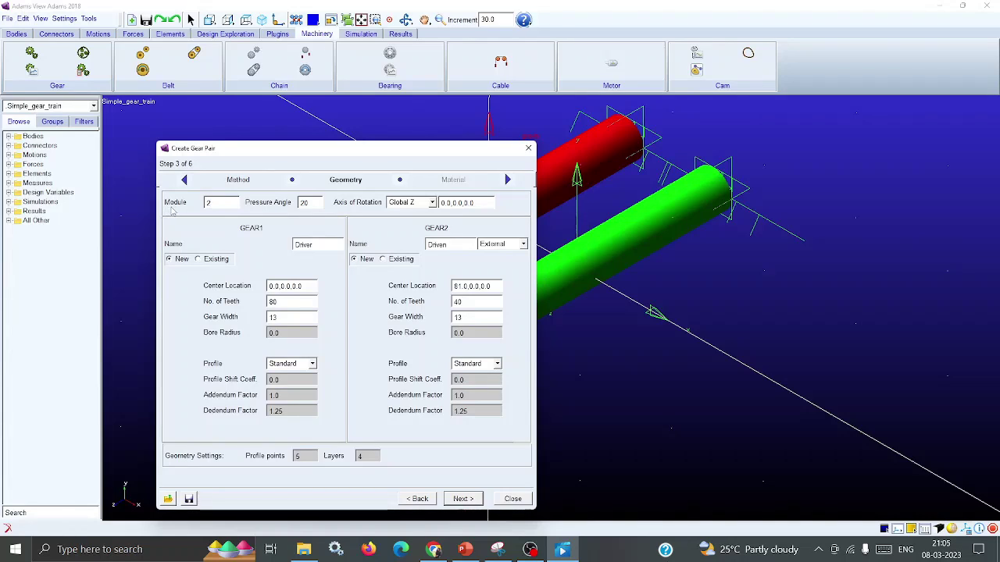
left_click(453, 317)
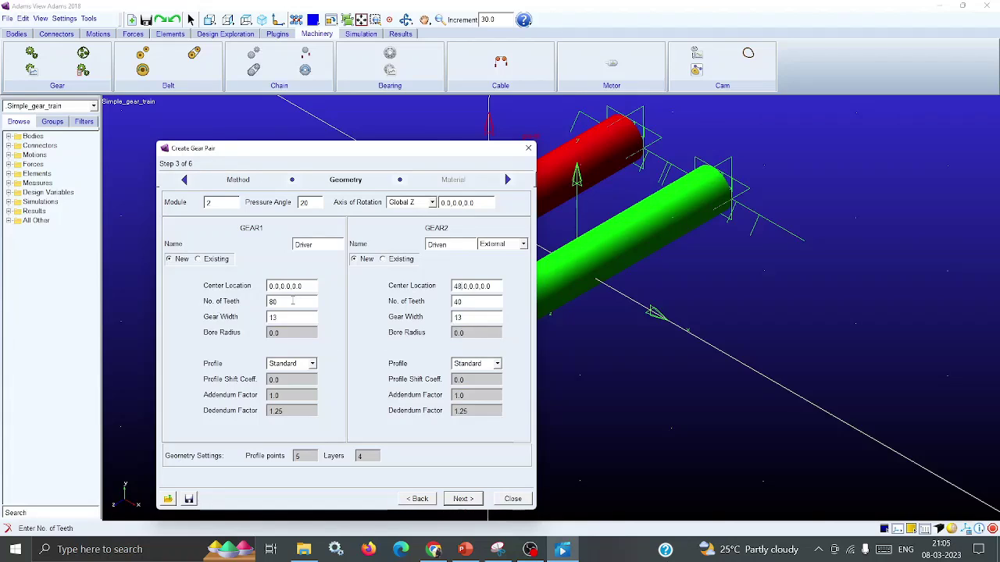
double_click(268, 302)
left_click_drag(478, 302, 391, 308)
type("31")
key("BackSpace")
- Set both gears' bore radius to 10 and advance to the Material step
left_click_drag(289, 331, 239, 336)
type("10")
left_click_drag(460, 333, 400, 337)
type("16")
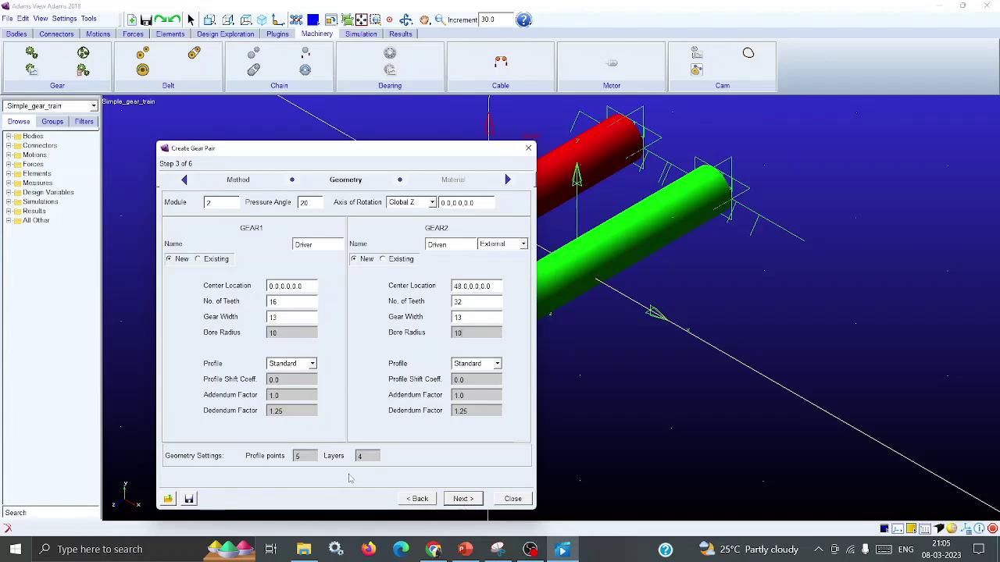
left_click(464, 499)
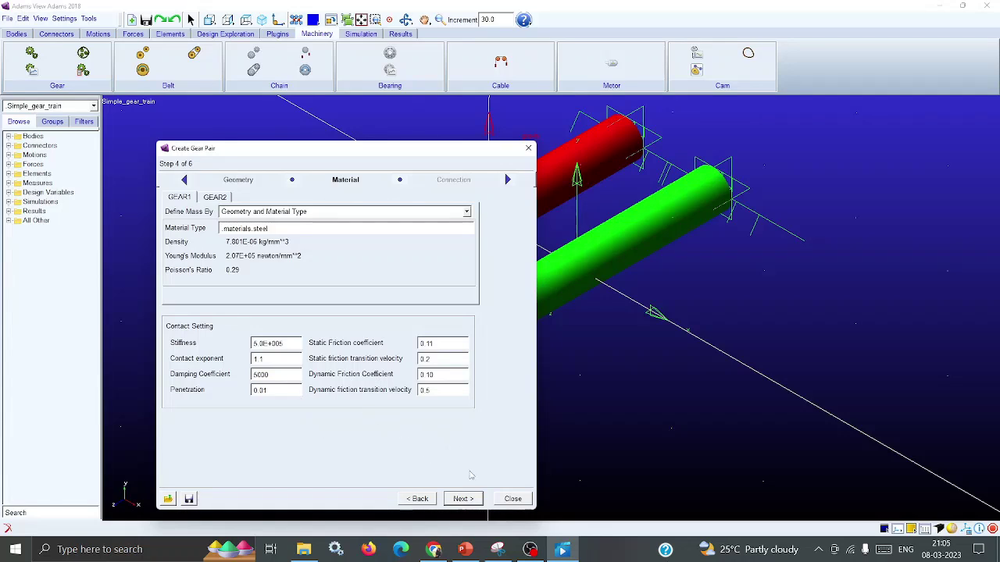
- In the Connection step, fix GEAR1 to PART_2
left_click(461, 499)
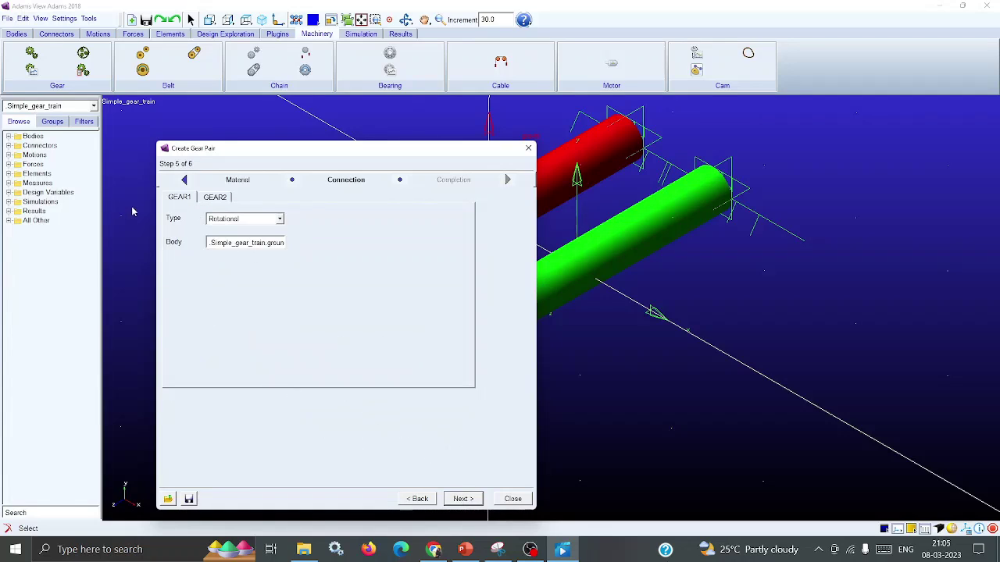
left_click(250, 222)
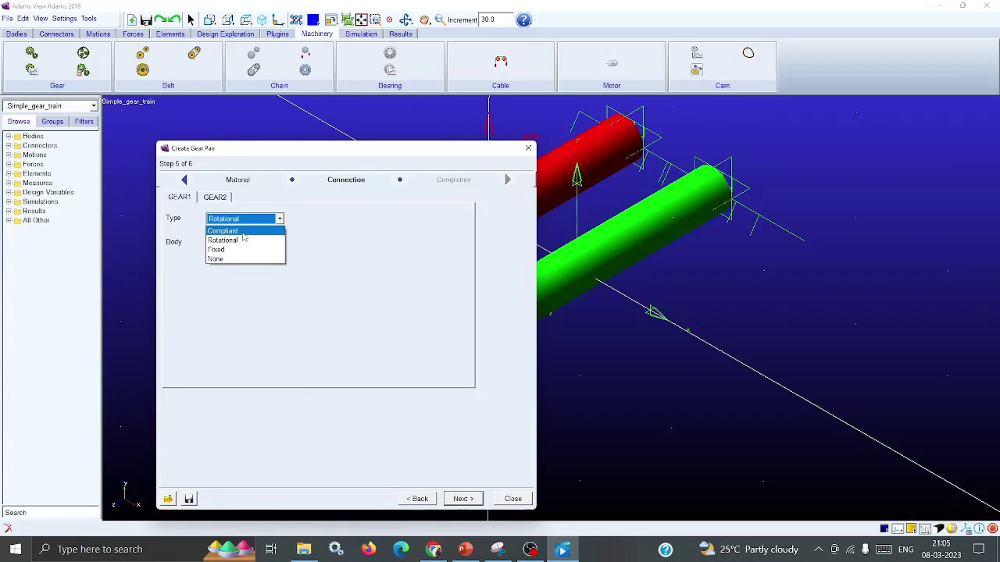
left_click(229, 251)
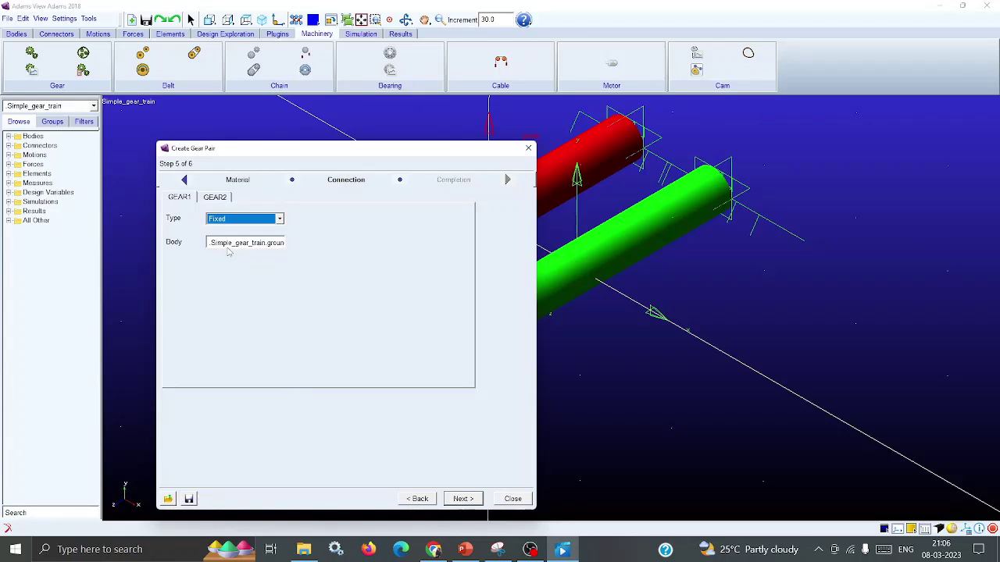
right_click(275, 245)
mouse_move(352, 251)
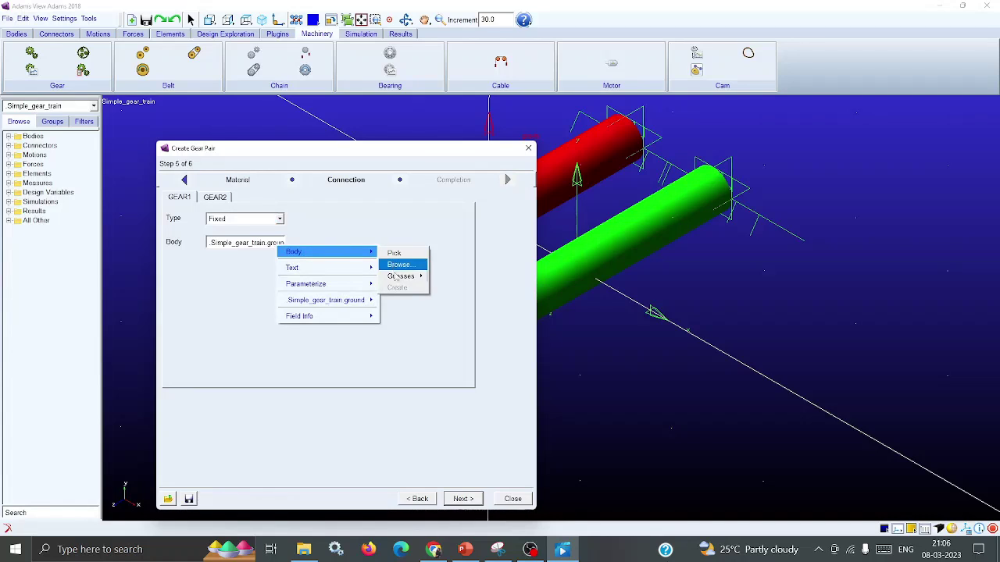
mouse_move(398, 277)
left_click(448, 298)
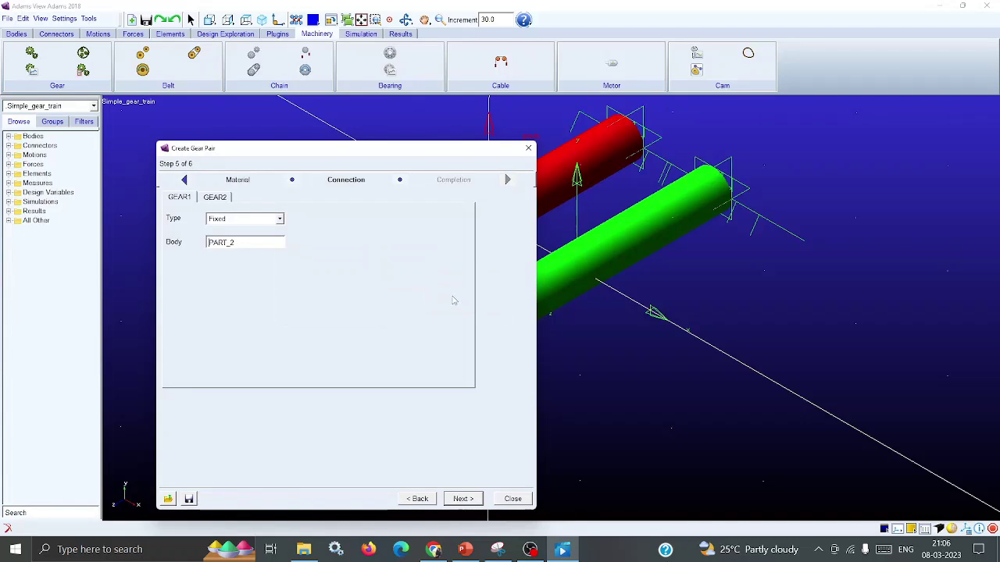
- Fix GEAR2 to PART_3 and advance to the Completion step
left_click(222, 197)
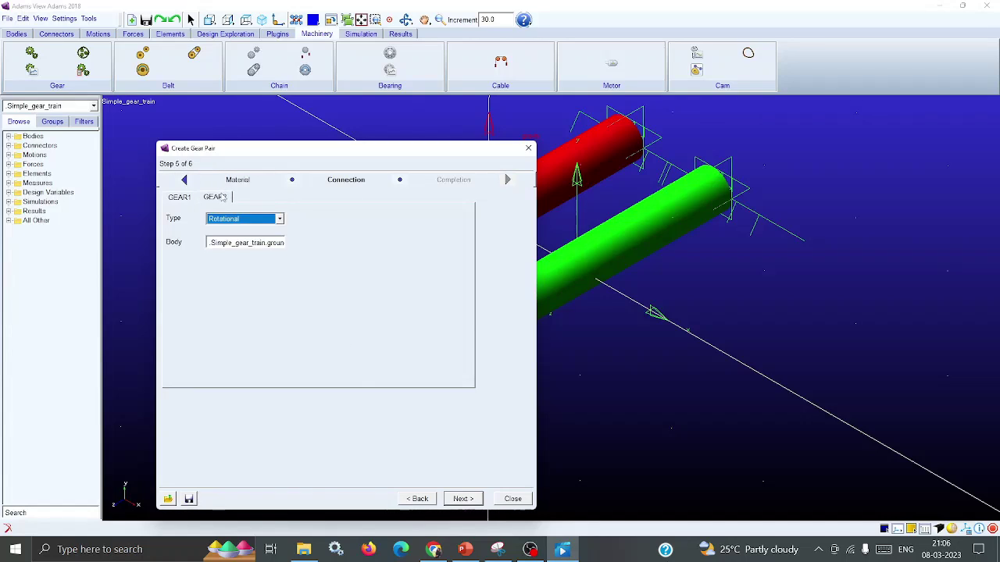
left_click(275, 220)
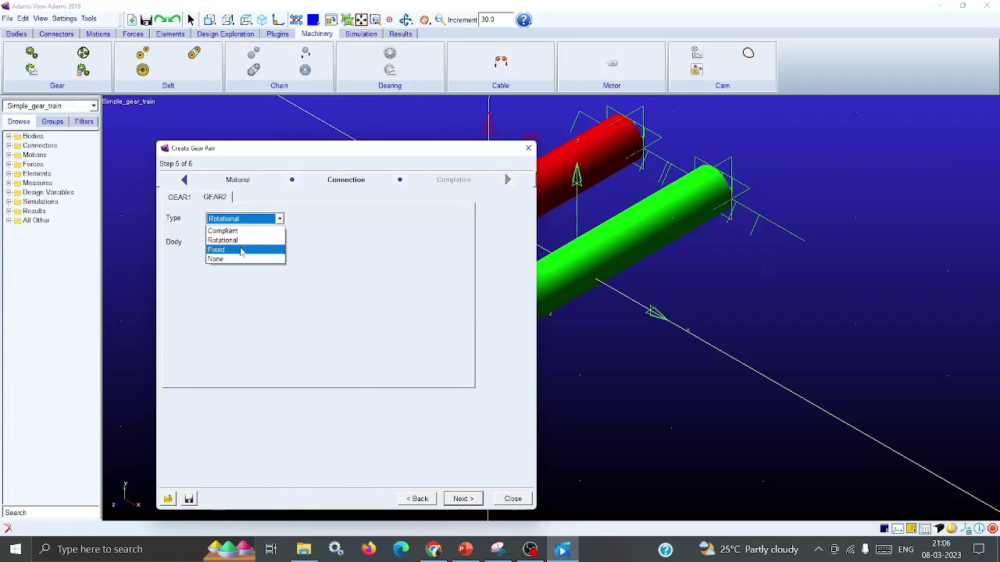
left_click(269, 255)
right_click(277, 244)
mouse_move(335, 250)
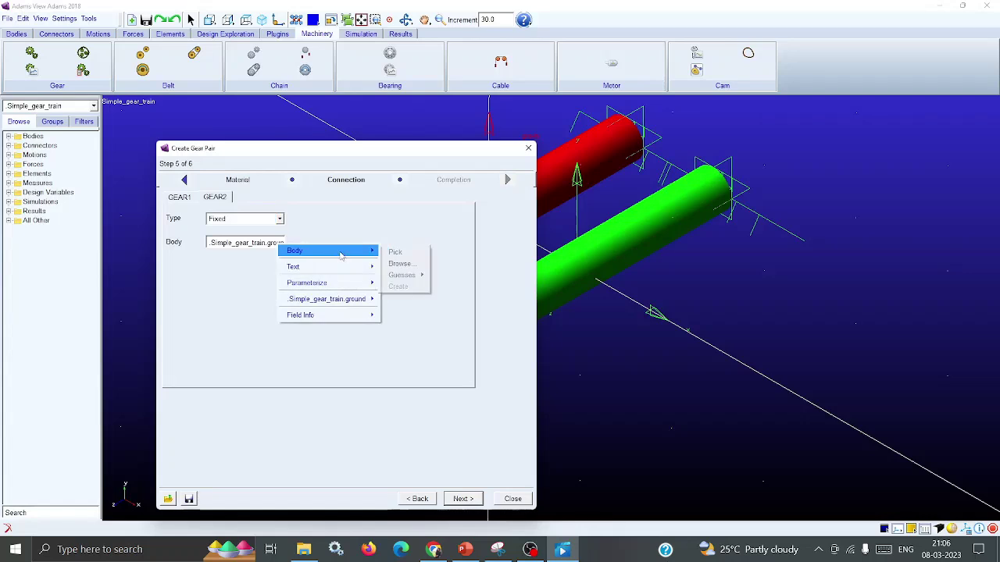
mouse_move(405, 277)
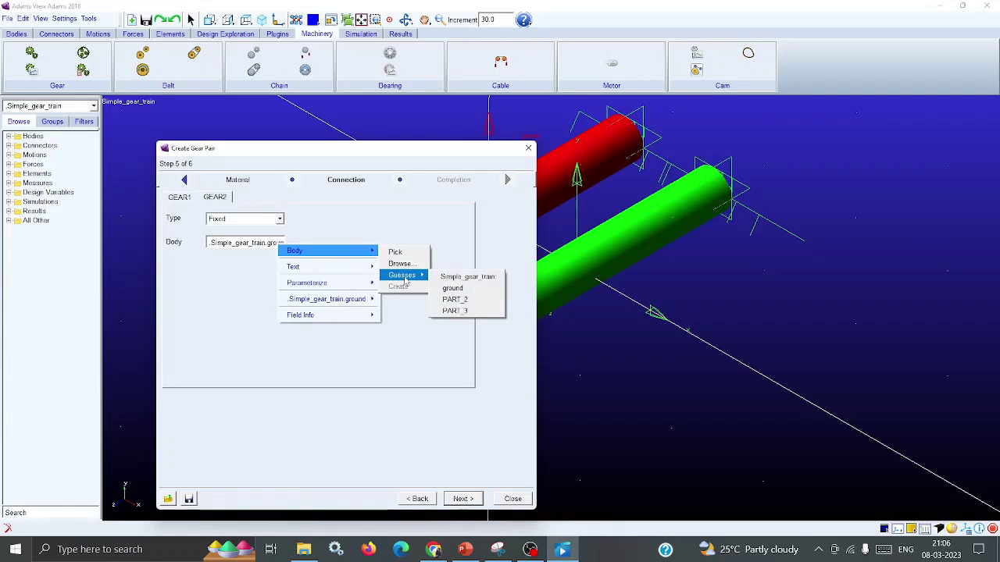
left_click(455, 311)
left_click(462, 504)
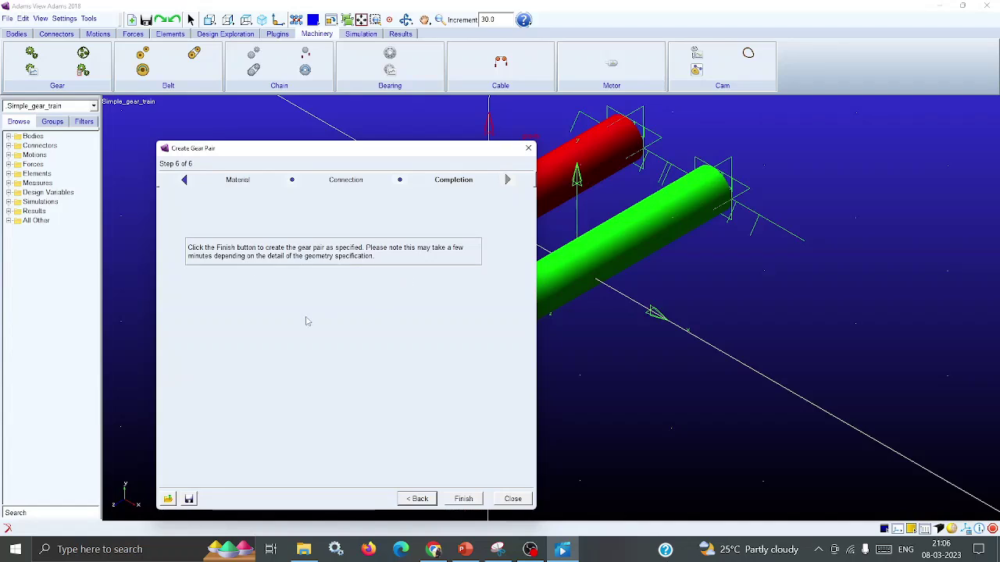
- Finish the gear pair and hide the model's icons and markers
left_click(468, 501)
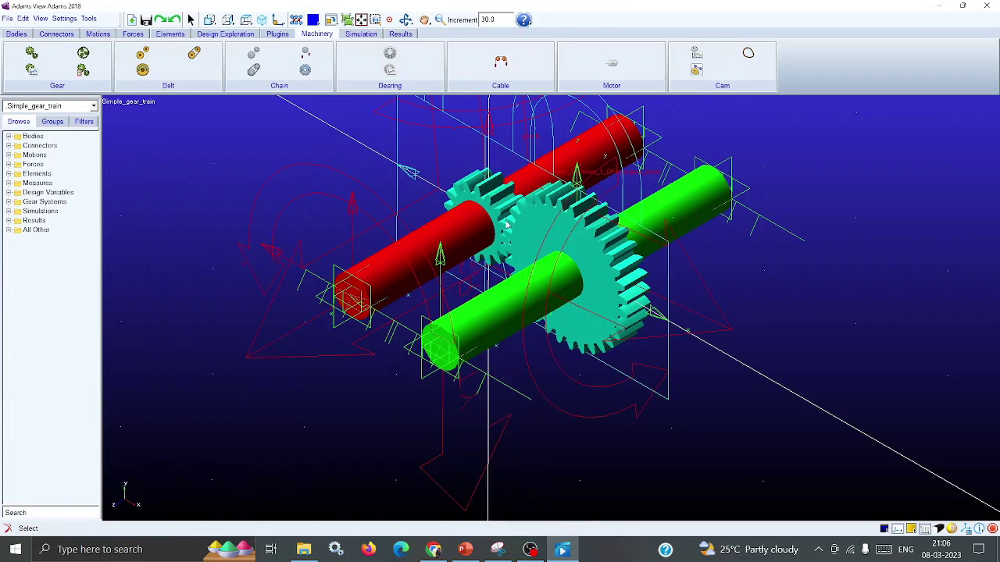
left_click(966, 529)
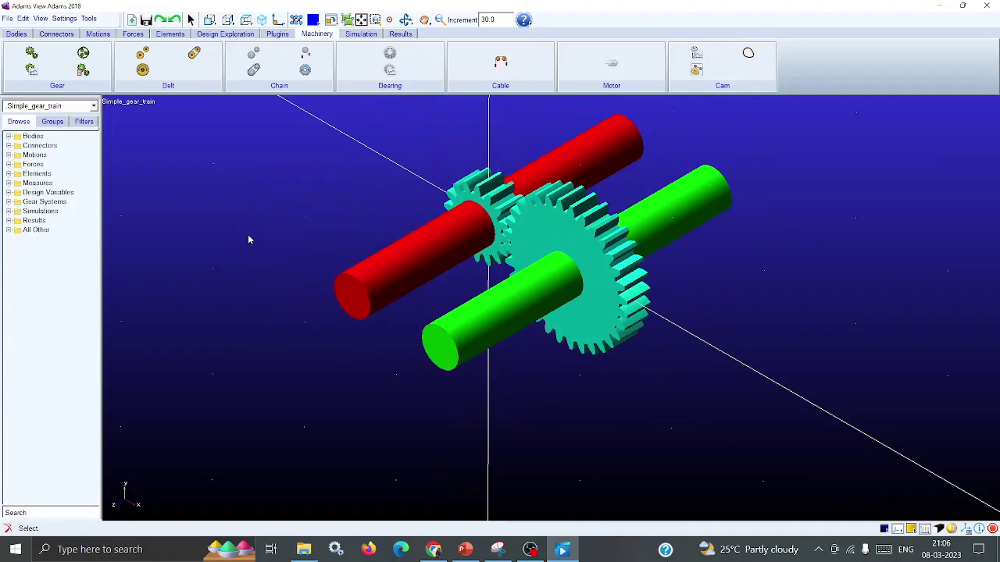
- Add a revolute joint between PART_2 and the second body at ground.POINT_1
left_click(61, 34)
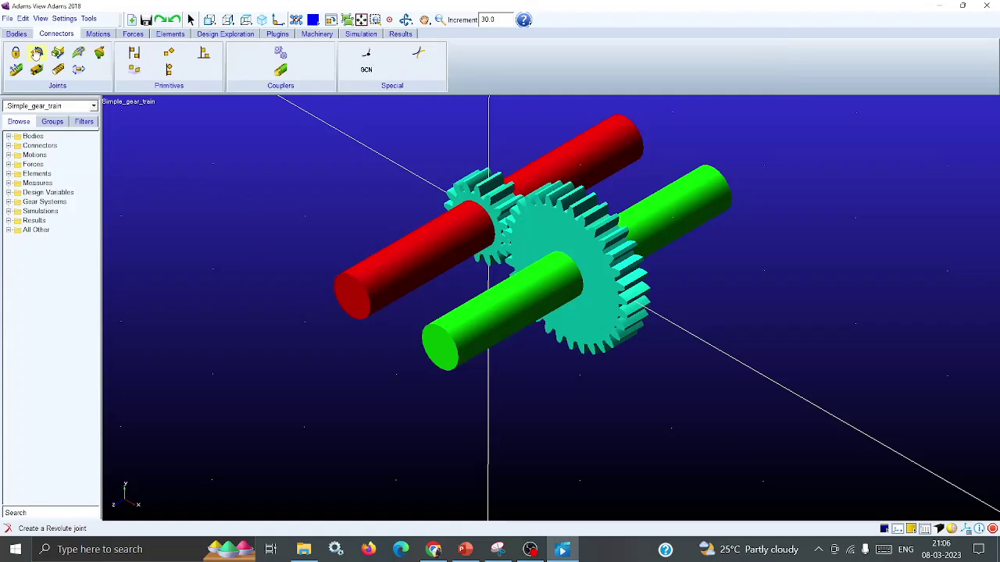
left_click(36, 52)
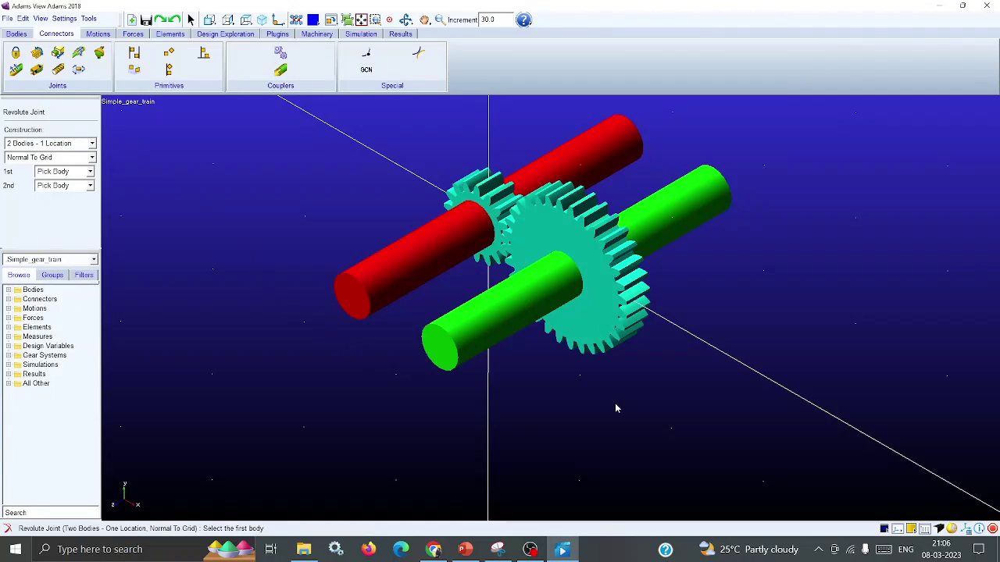
key("v")
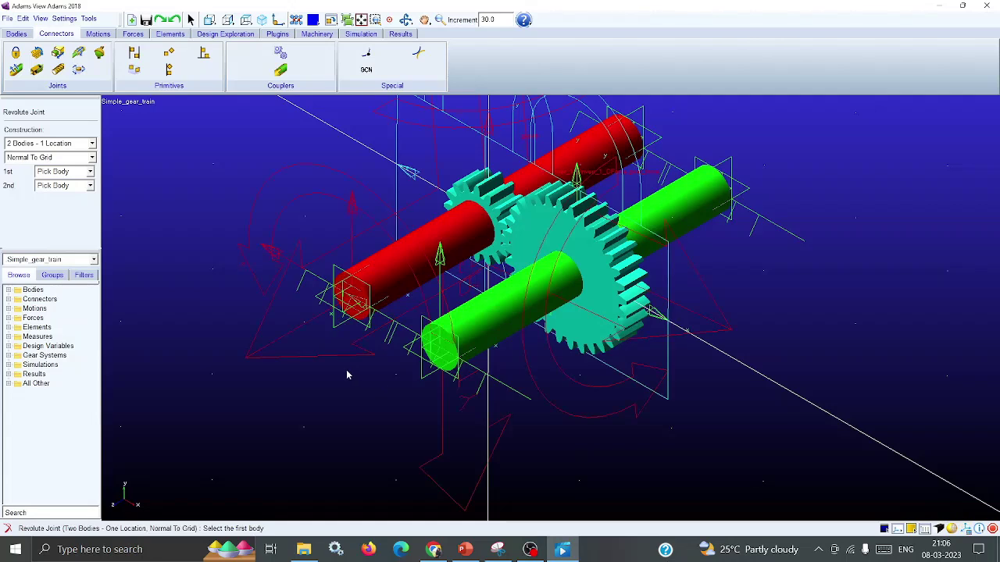
left_click(354, 326)
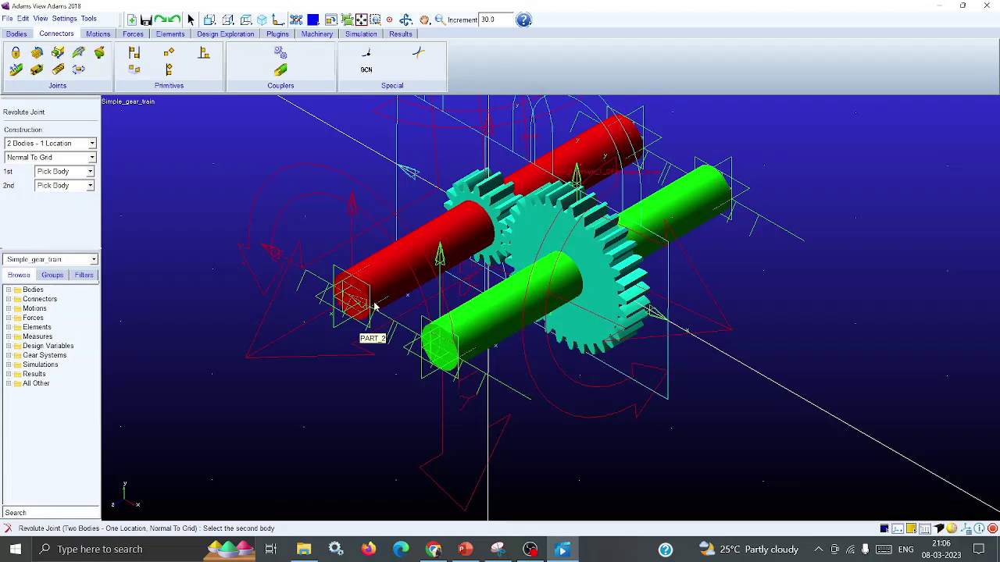
left_click(374, 307)
left_click(352, 301)
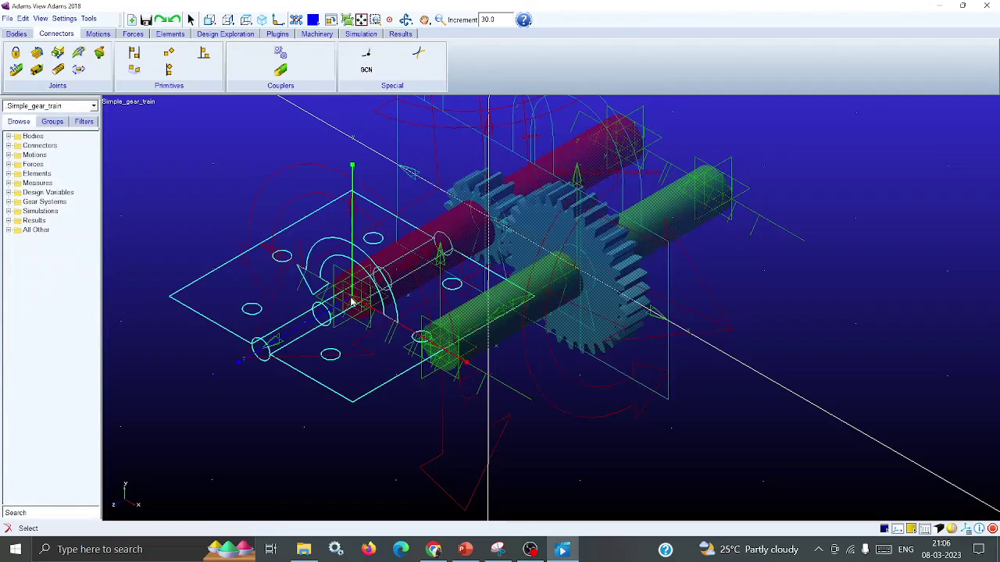
- Add a second revolute joint for the other shaft at ground.POINT_3
left_click(37, 53)
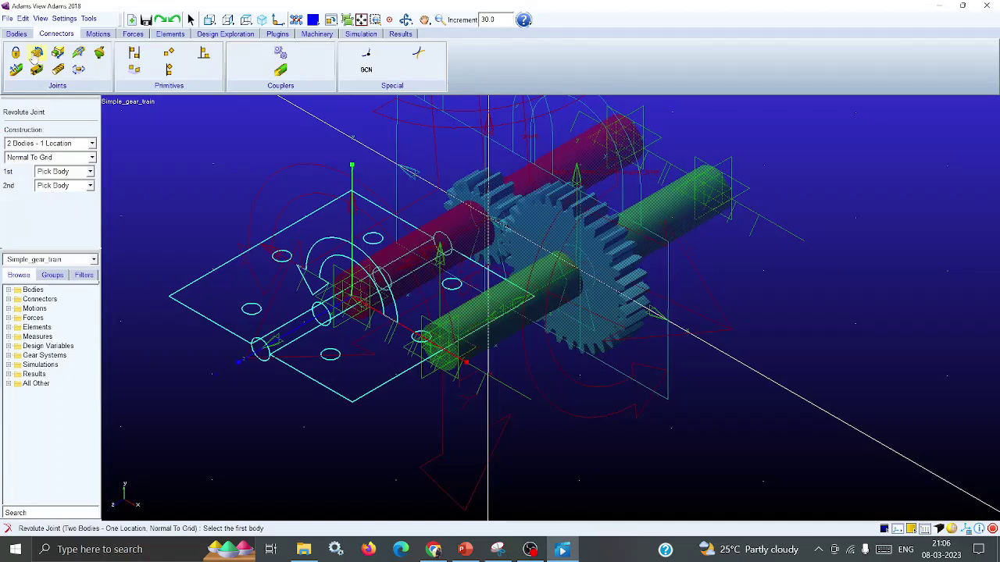
left_click(432, 386)
left_click(449, 351)
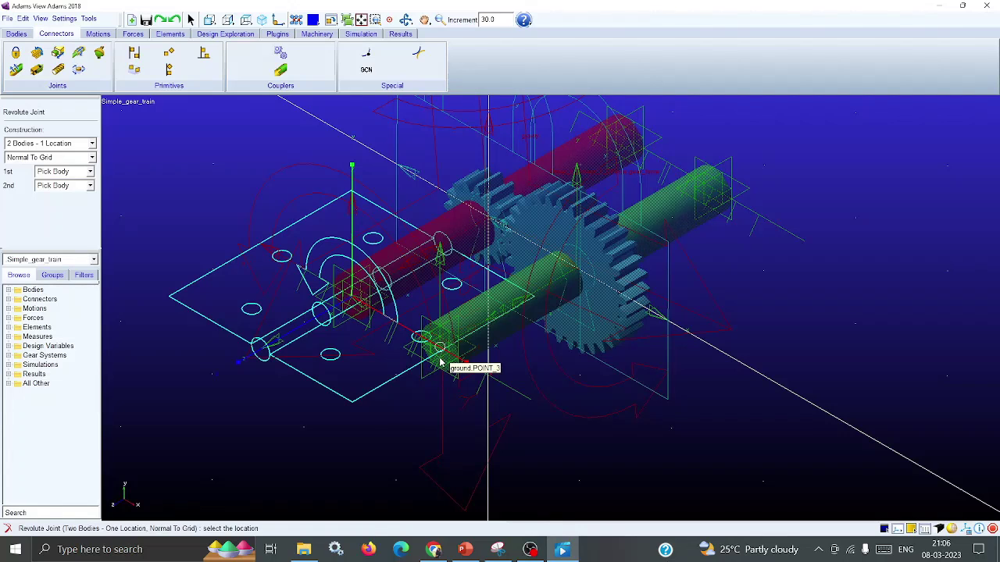
left_click(440, 362)
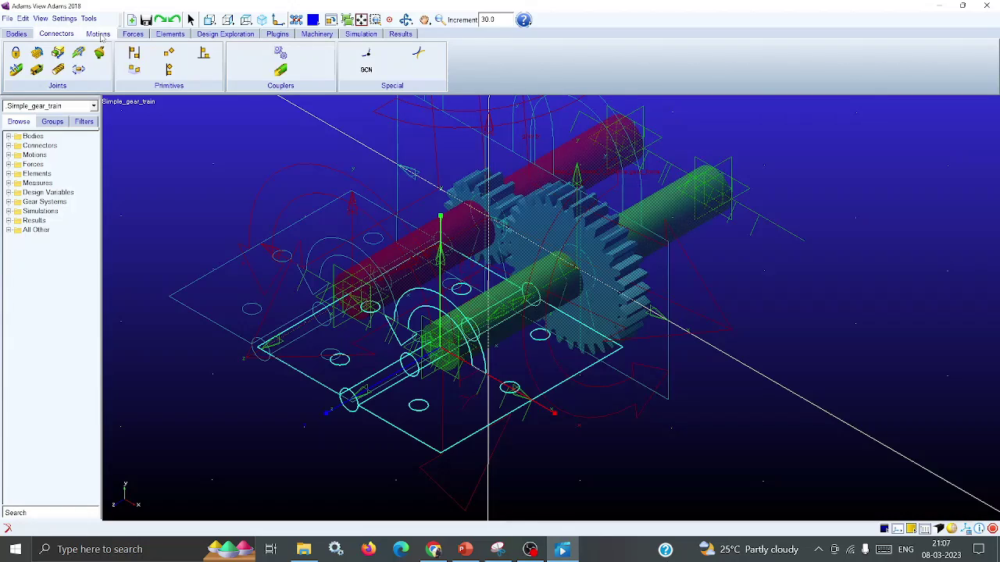
- Create a general motion on ground at the chosen location
left_click(98, 35)
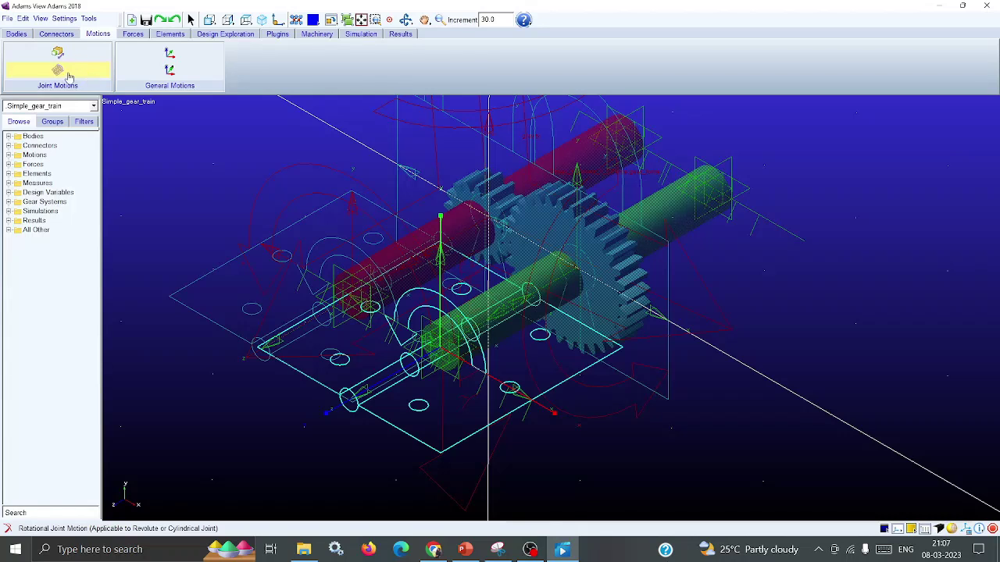
left_click(171, 72)
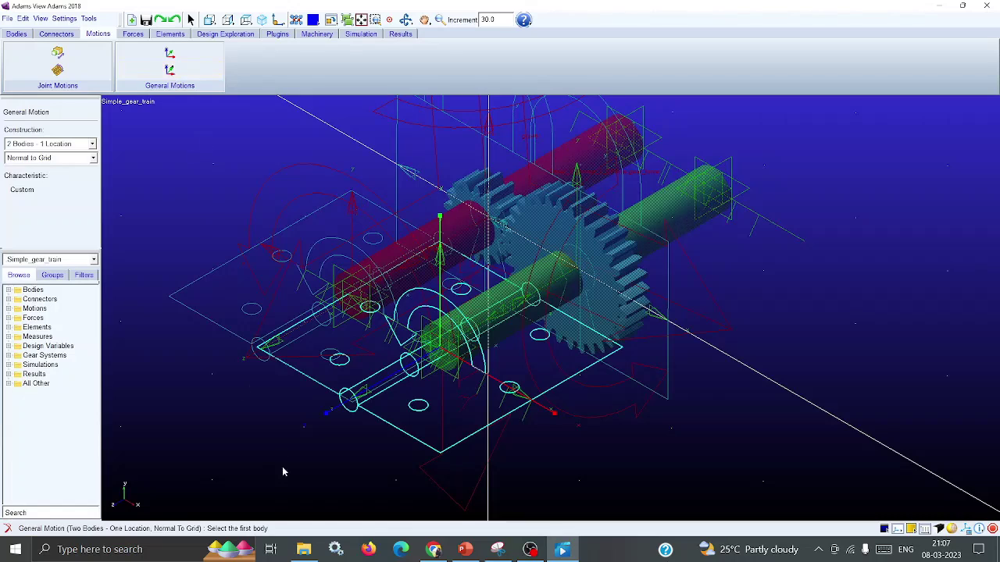
left_click(342, 336)
left_click(349, 301)
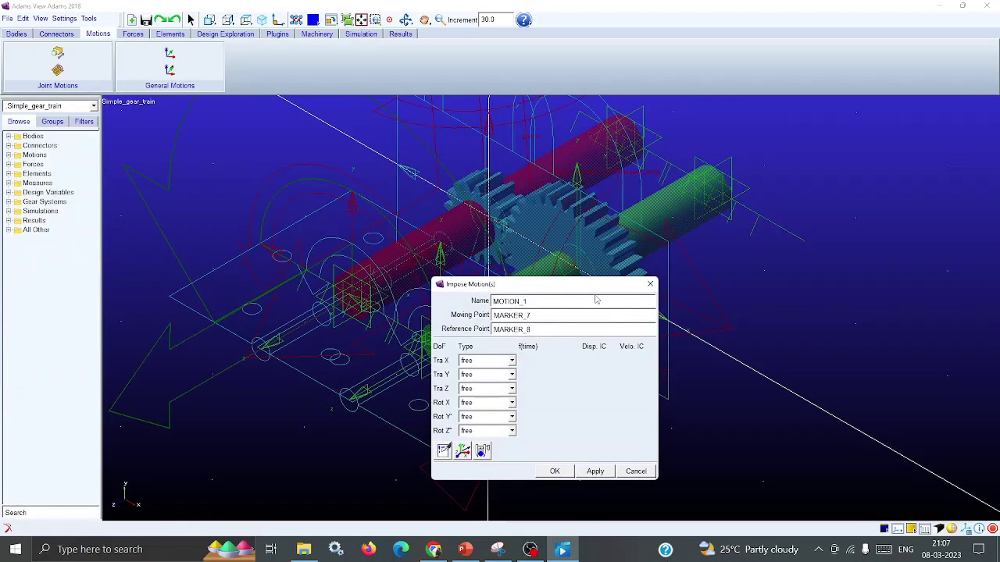
left_click_drag(595, 287, 895, 261)
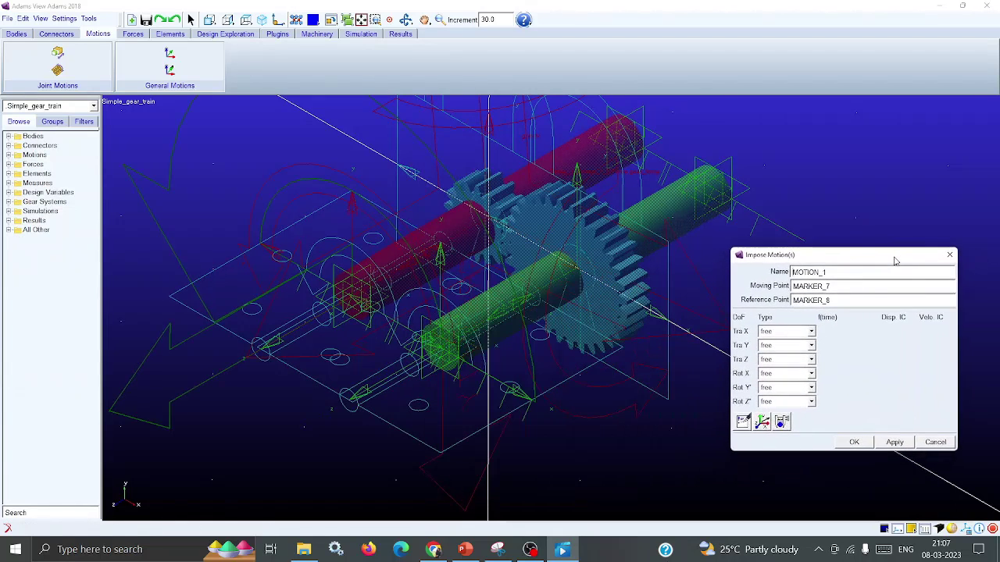
- Set Tra X, Tra Y, Tra Z, Rot X, Rot Y and Rot Z all to disp(time)=
left_click(811, 332)
left_click(800, 354)
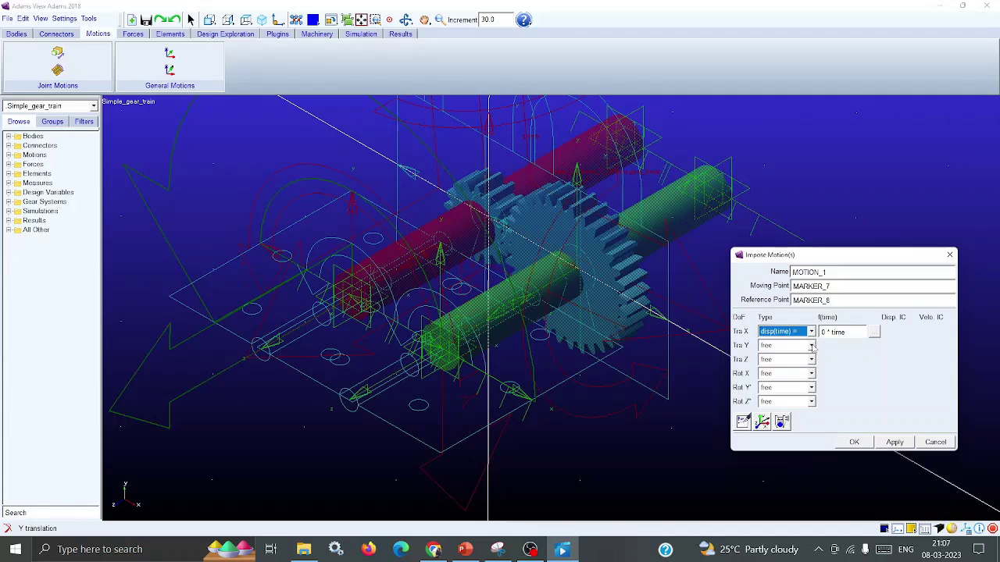
left_click(812, 347)
left_click(798, 367)
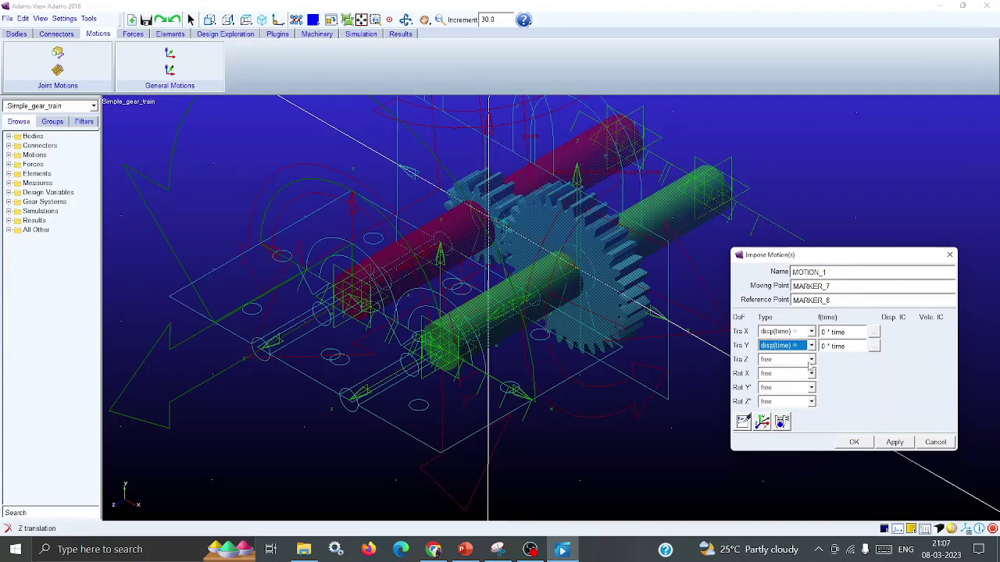
left_click(811, 360)
left_click(801, 381)
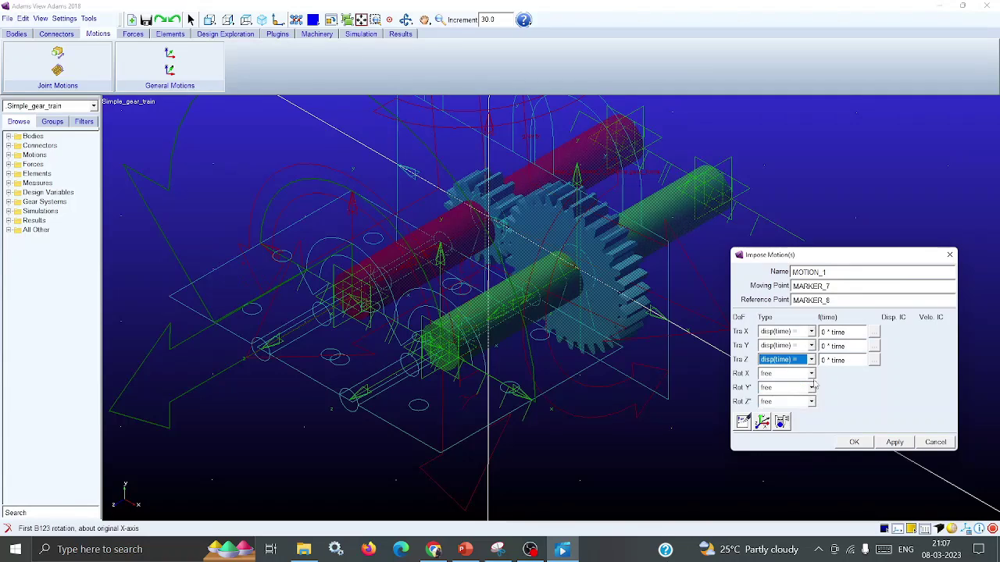
left_click(812, 374)
left_click(798, 394)
left_click(812, 388)
left_click(810, 408)
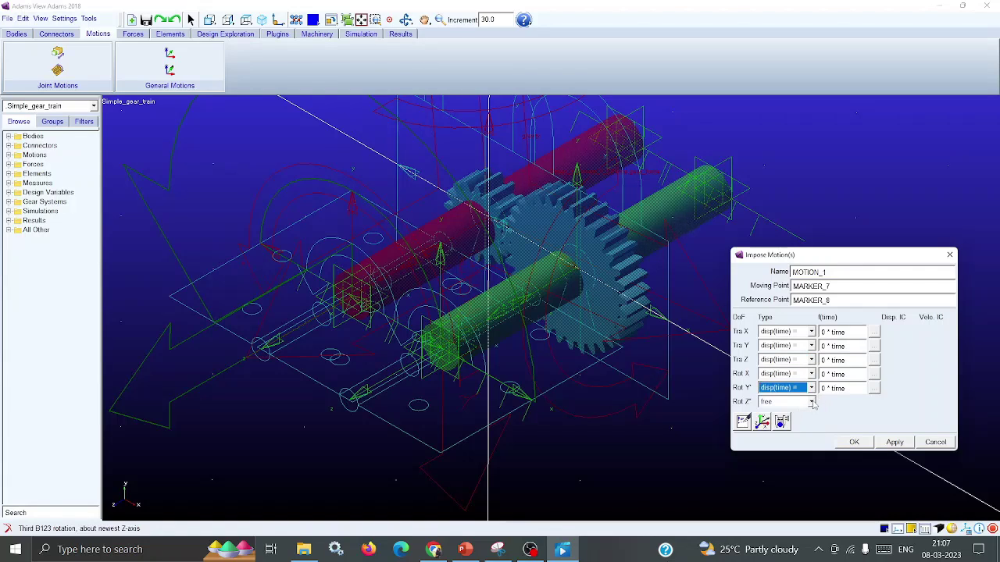
left_click(812, 403)
left_click(798, 422)
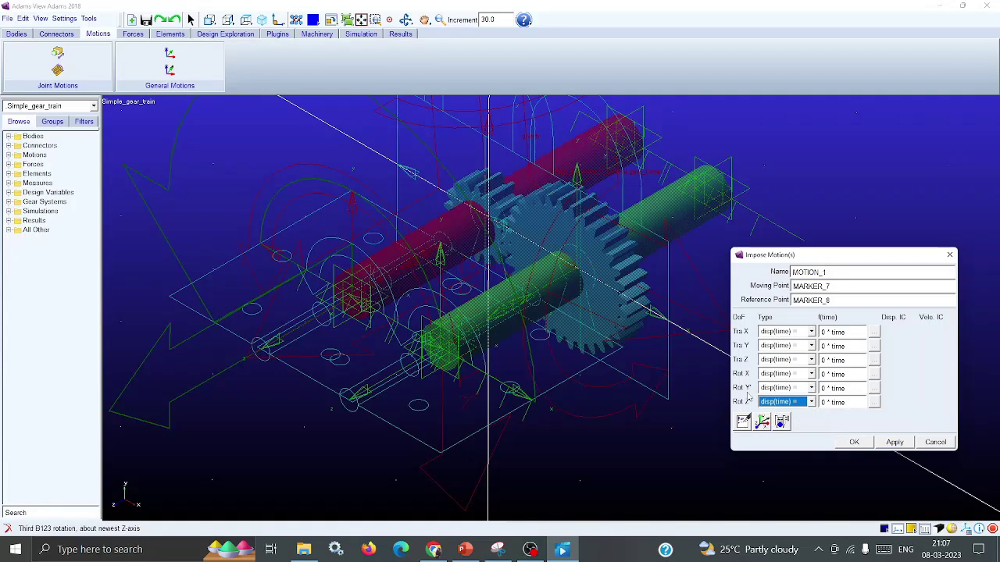
- Drive Rot Z with 60d, then apply and confirm MOTION_1
left_click(821, 402)
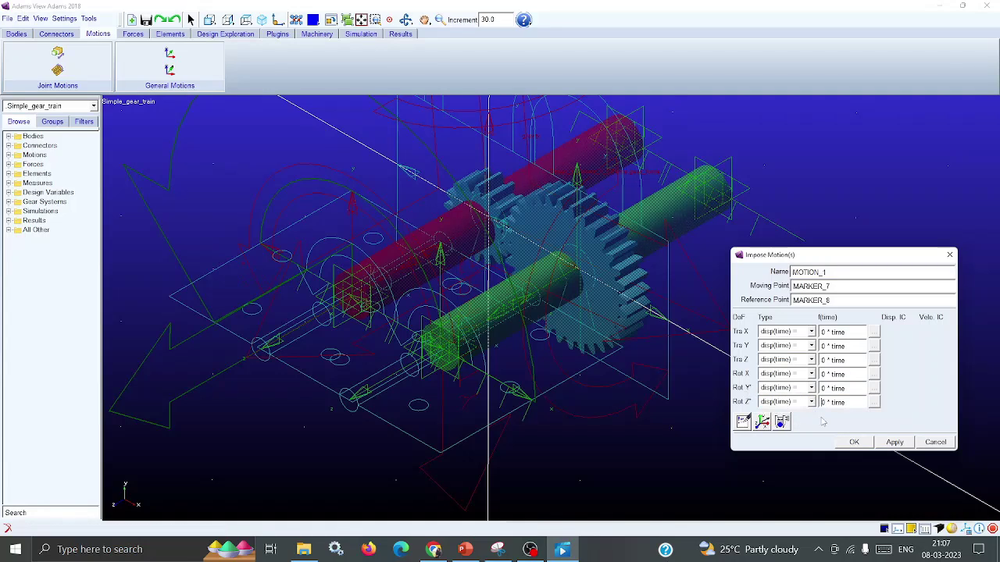
type("60")
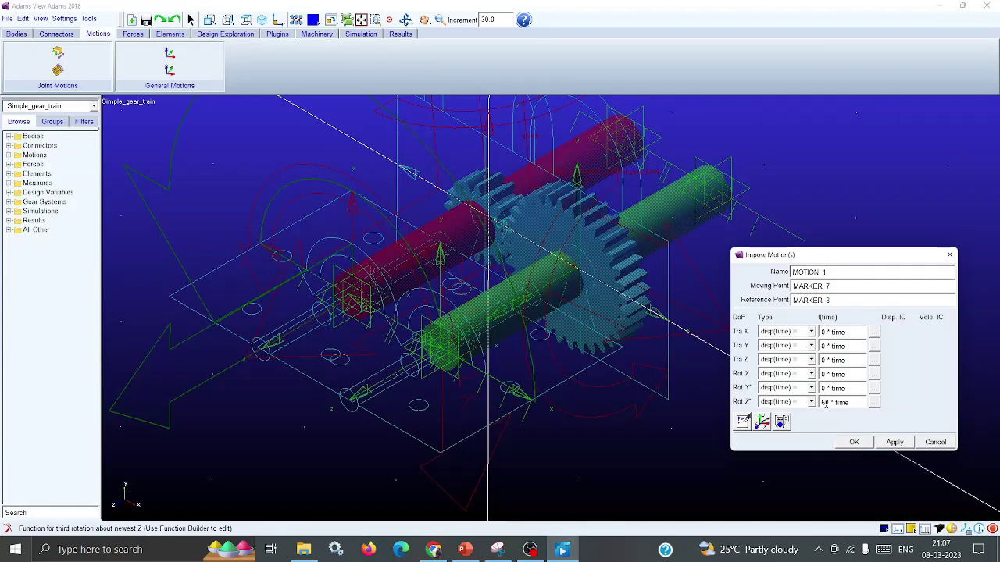
type("d")
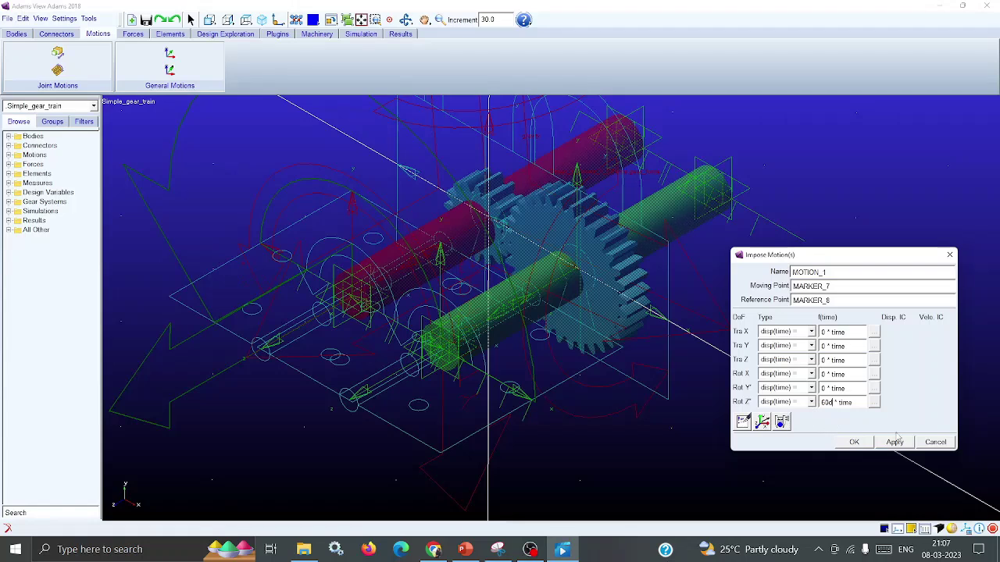
left_click(894, 442)
left_click(854, 442)
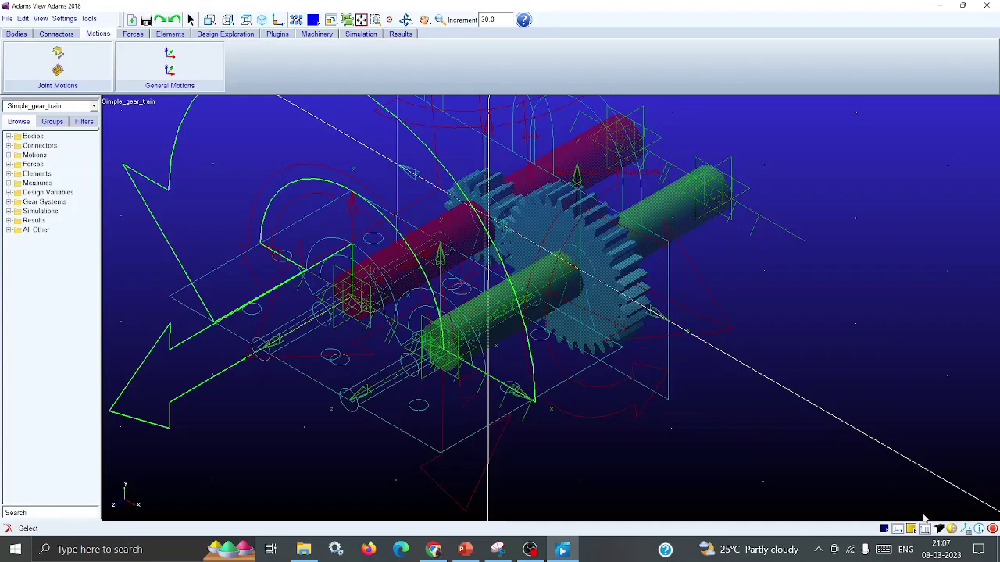
- Hide the joint, marker and motion icons, and set the simulation End Time to Forever
left_click(966, 529)
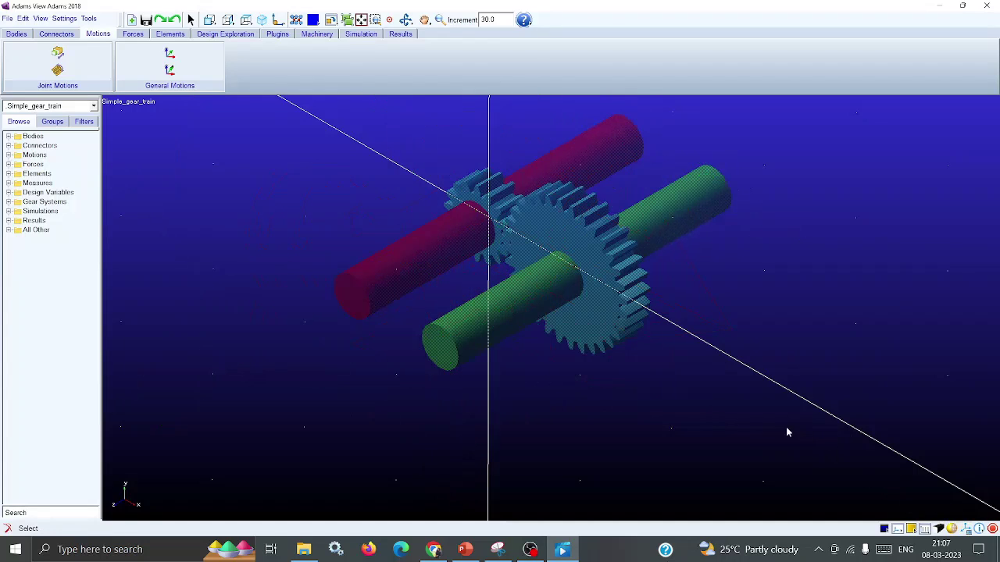
left_click(359, 34)
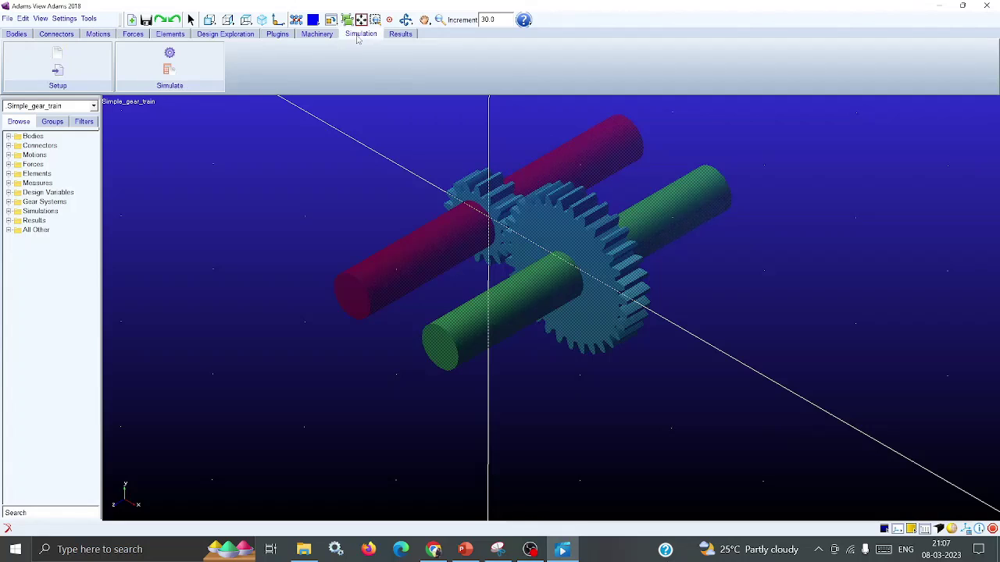
left_click(170, 52)
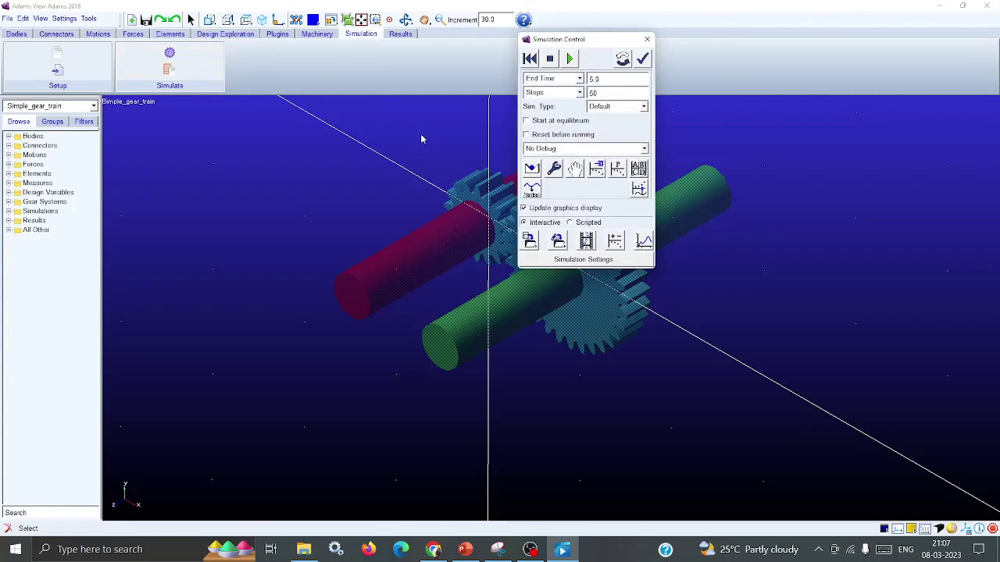
left_click_drag(601, 44, 923, 113)
left_click(901, 149)
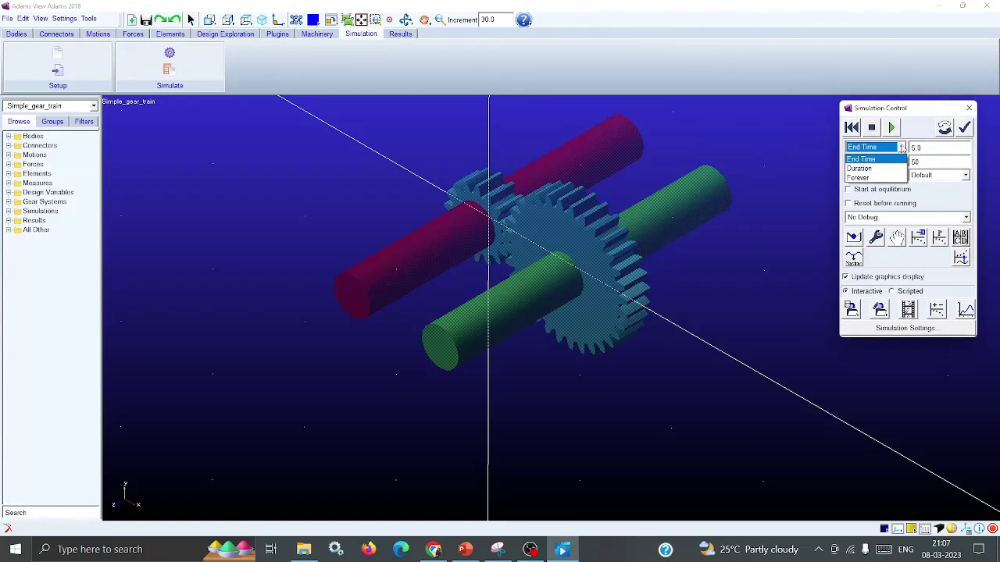
left_click(867, 170)
- Set step size 0.01, keep End Time at Forever, and verify the model
left_click(918, 162)
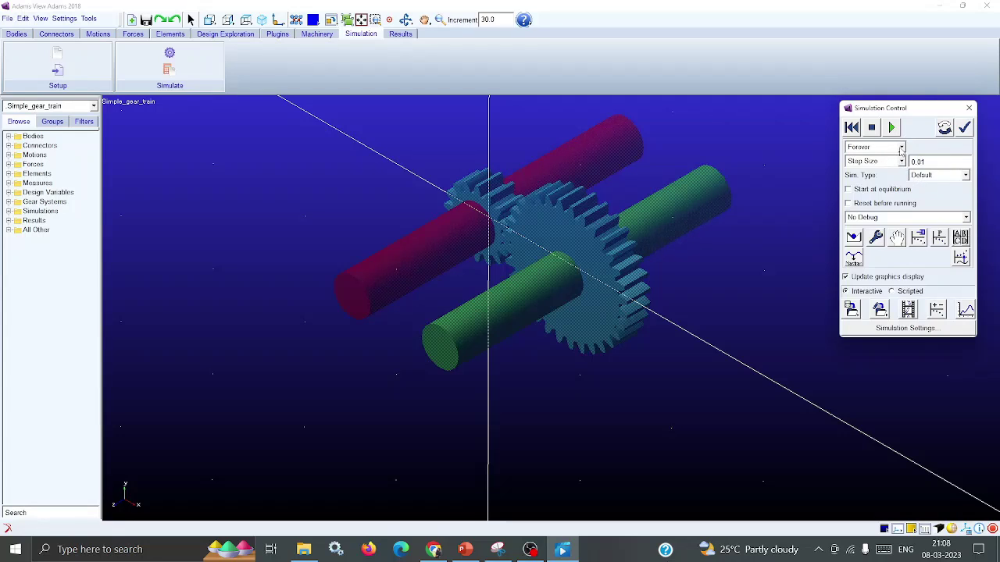
left_click(901, 149)
left_click(867, 173)
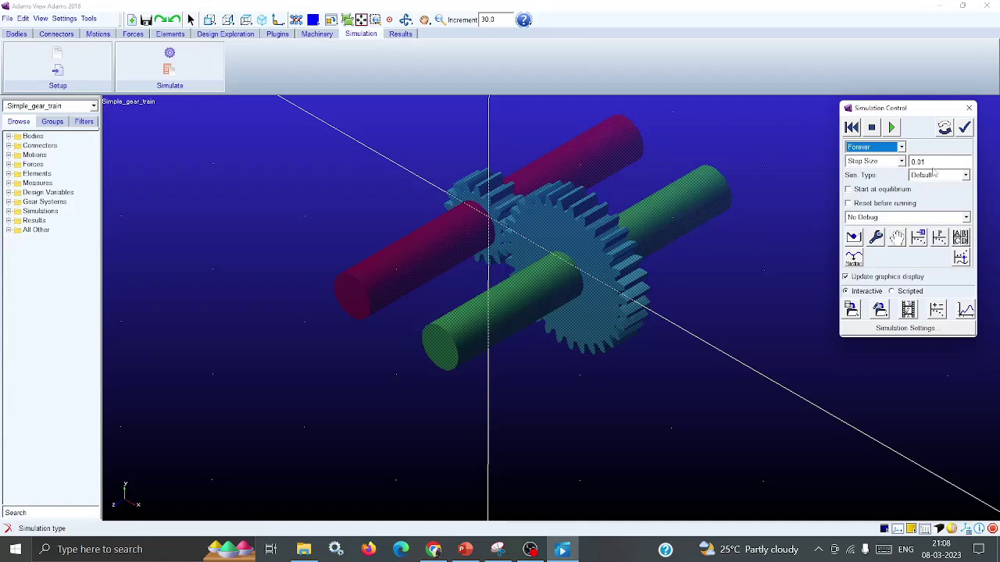
left_click(965, 127)
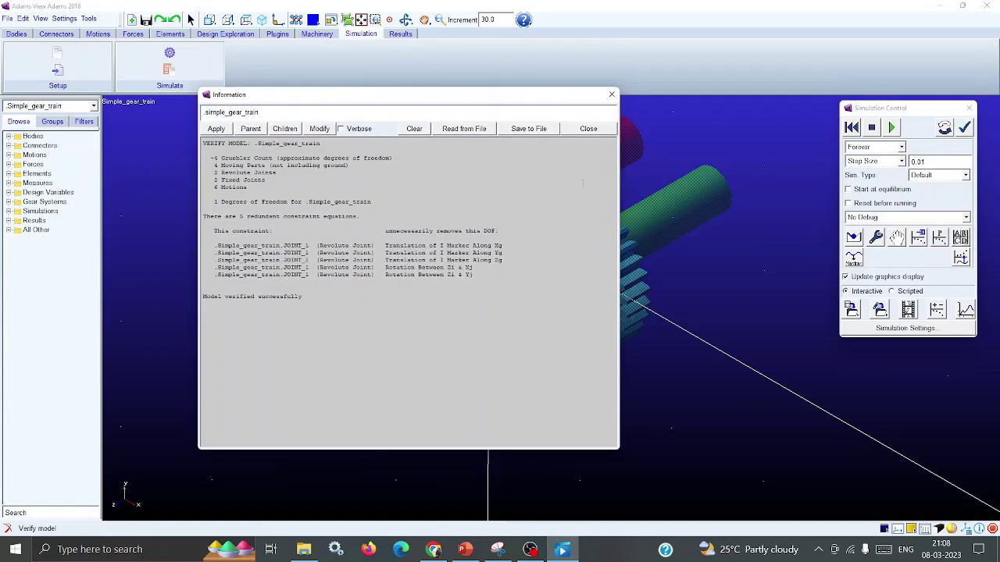
left_click(589, 128)
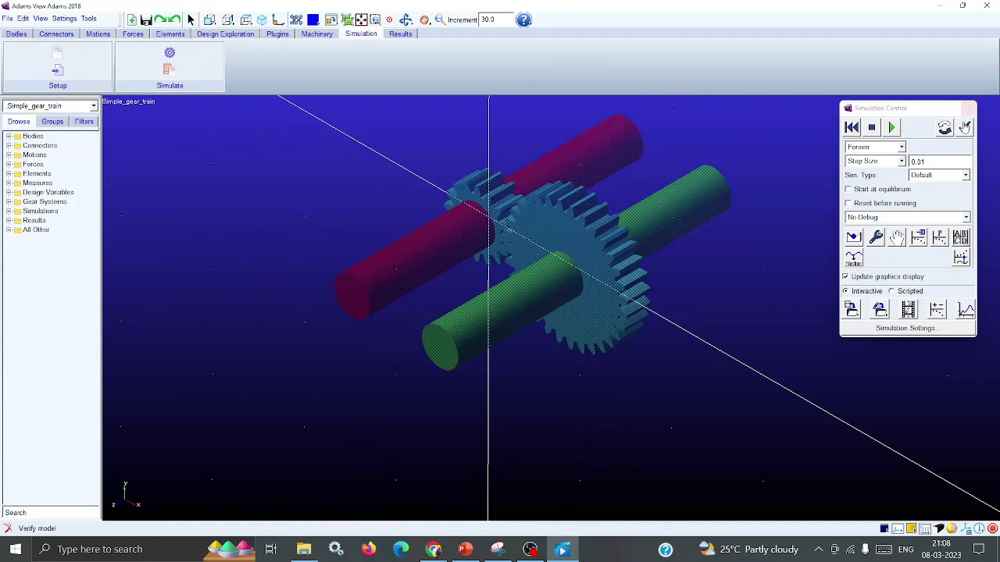
- Start the Last_Run simulation so the gears rotate to about 7.2 s
left_click(892, 127)
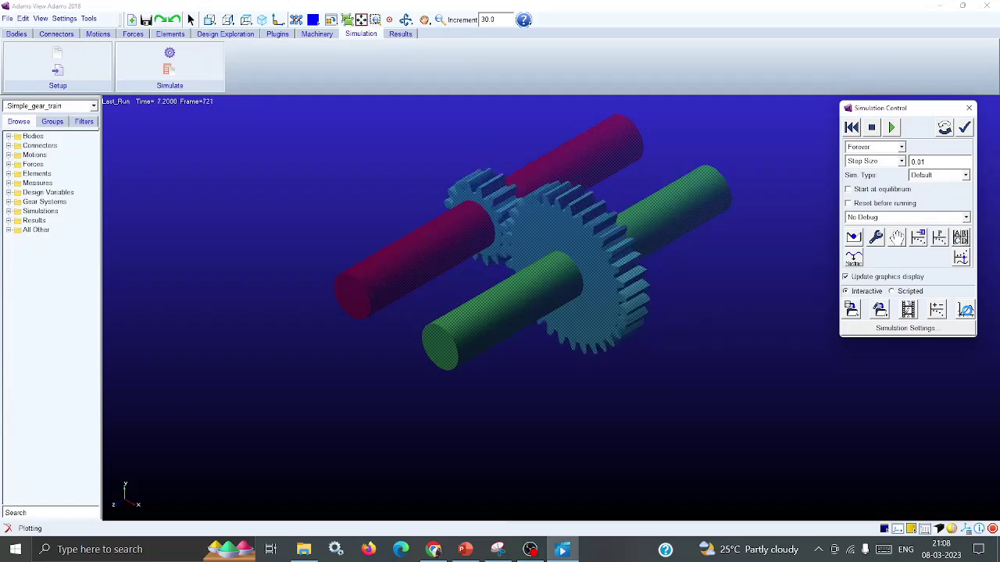
- Stop the run and open PostProcessor in a 3-view layout with the Last_Run animation loaded on the right
left_click(874, 127)
left_click(966, 310)
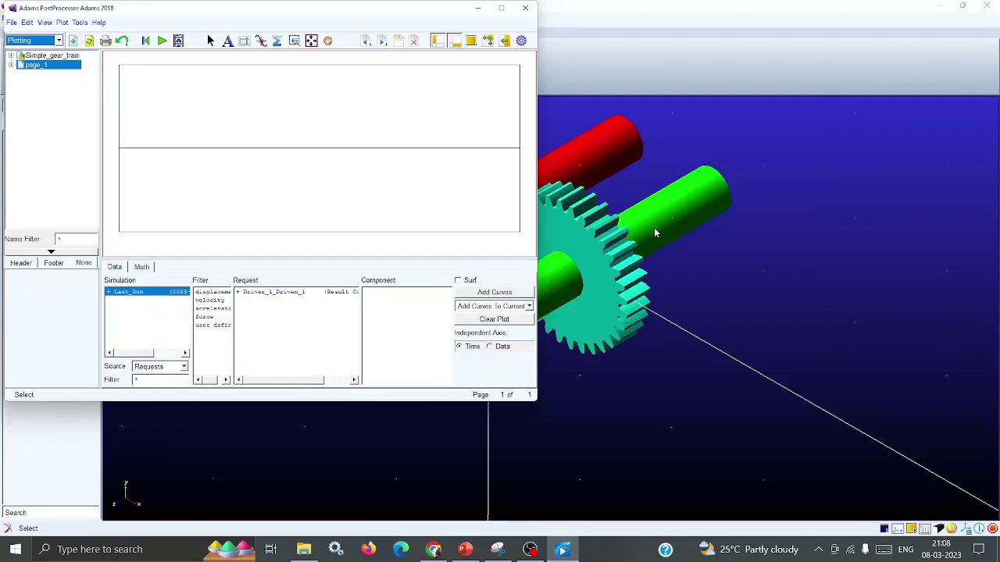
left_click(471, 40)
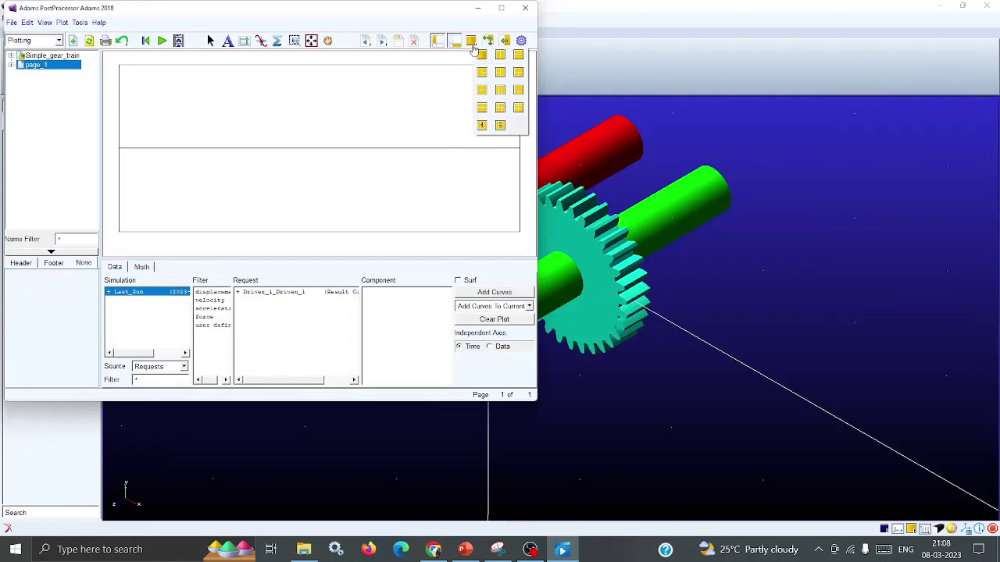
left_click(500, 73)
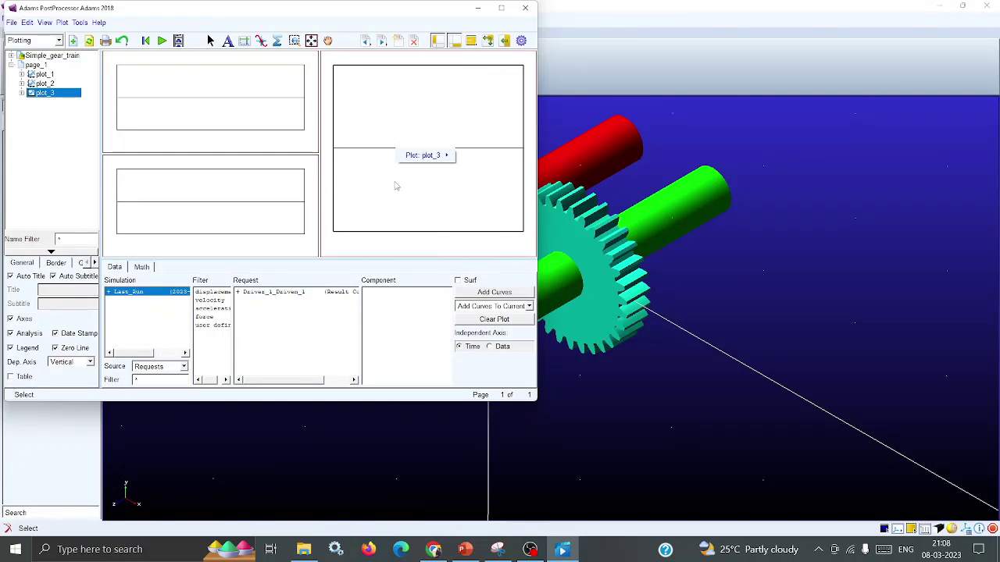
right_click(395, 185)
left_click(428, 255)
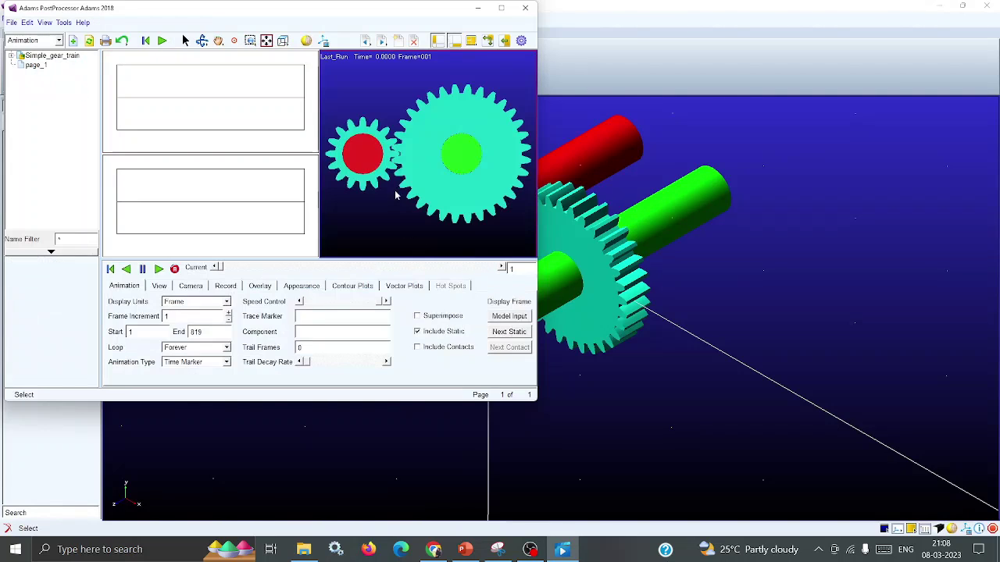
left_click(275, 125)
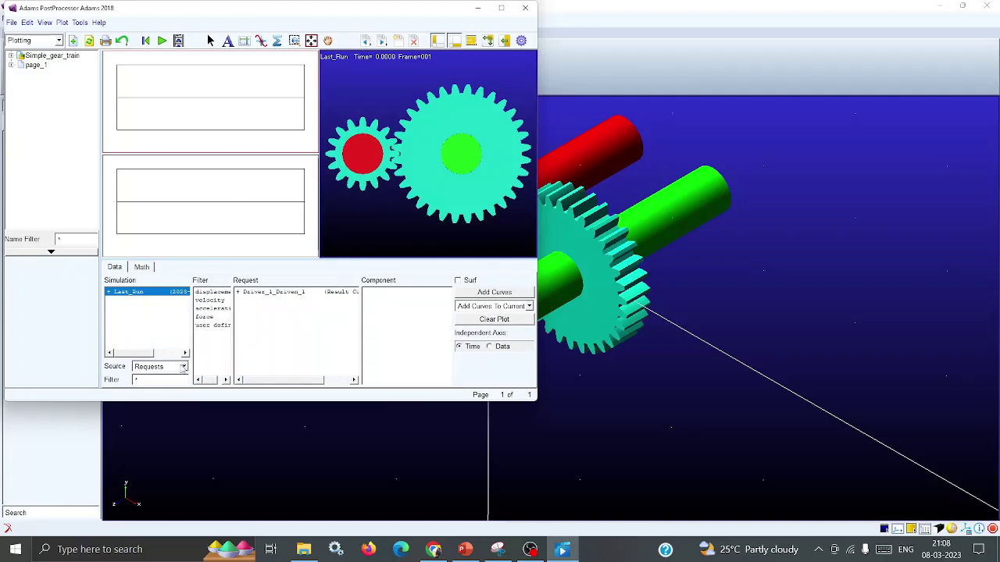
- Plot PART_2's CM_Angular_Velocity magnitude in the top view, using Objects filtered to bodies
left_click(183, 366)
left_click(173, 372)
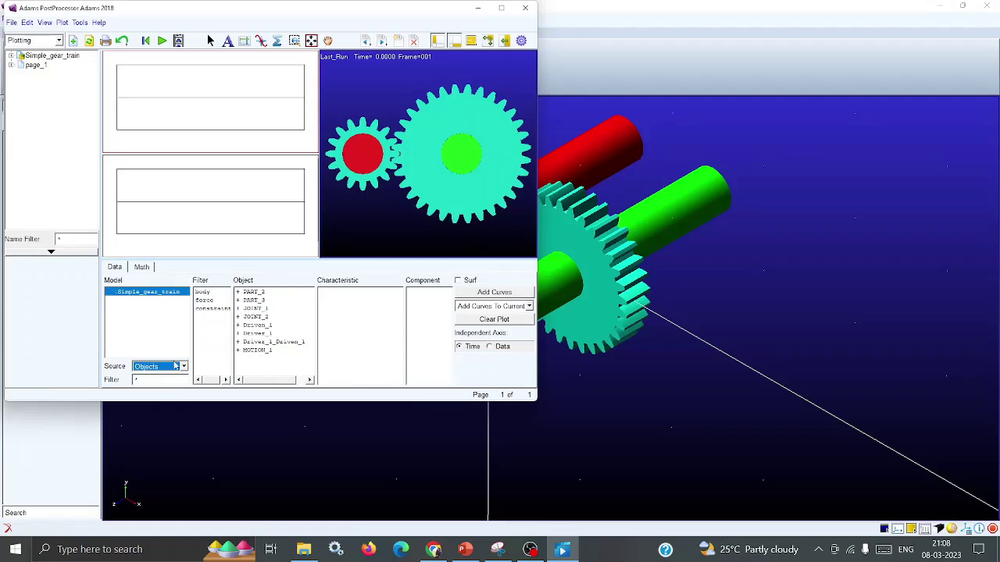
left_click(203, 291)
left_click(255, 292)
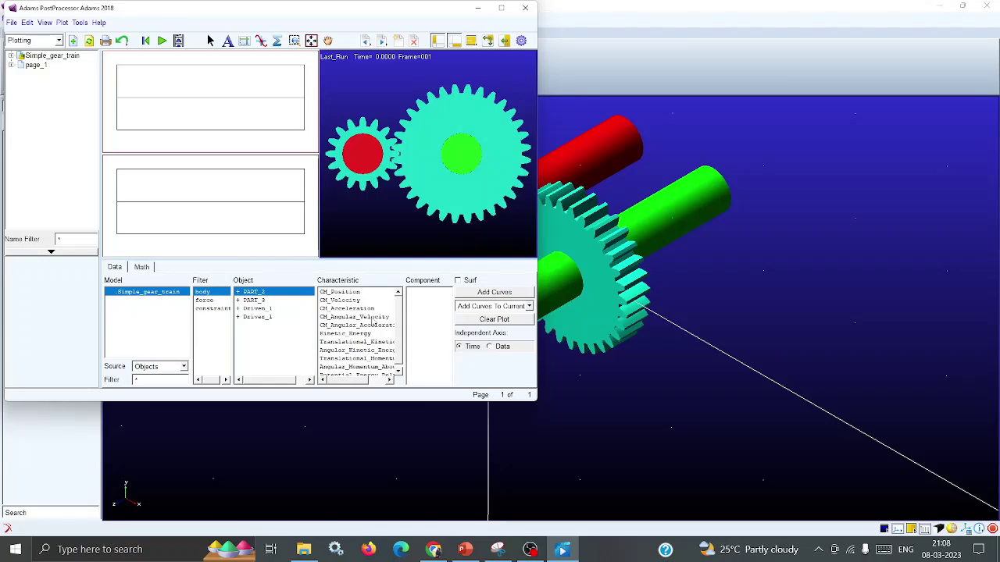
left_click(371, 318)
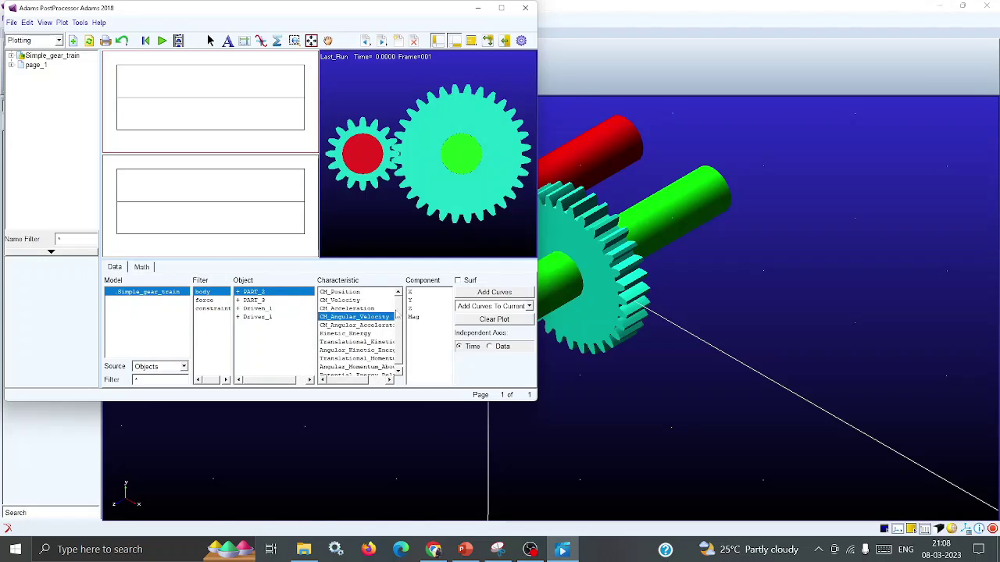
left_click(413, 317)
left_click(484, 293)
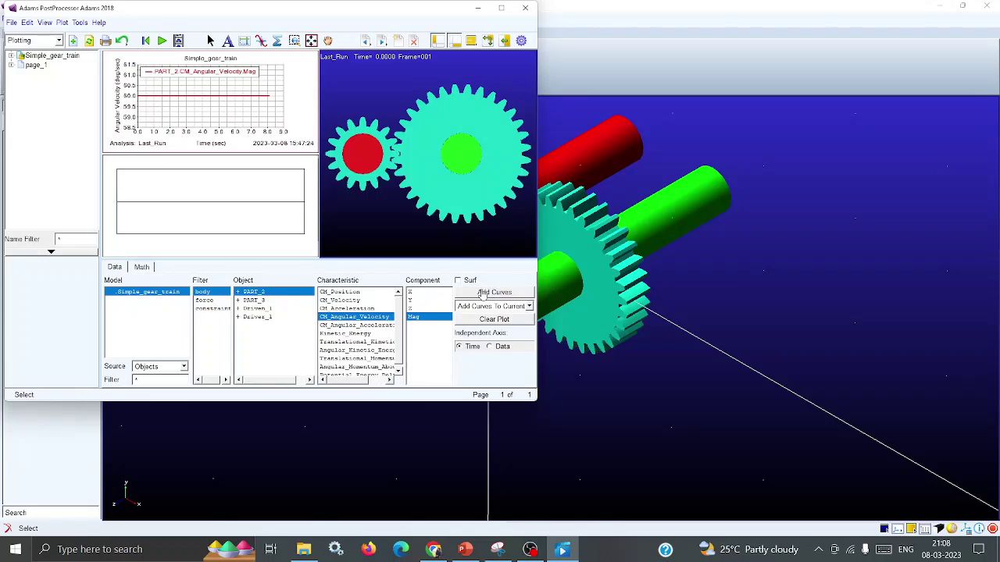
- Plot PART_2's CM_Angular_Acceleration magnitude in the lower view and play the animation
left_click(364, 324)
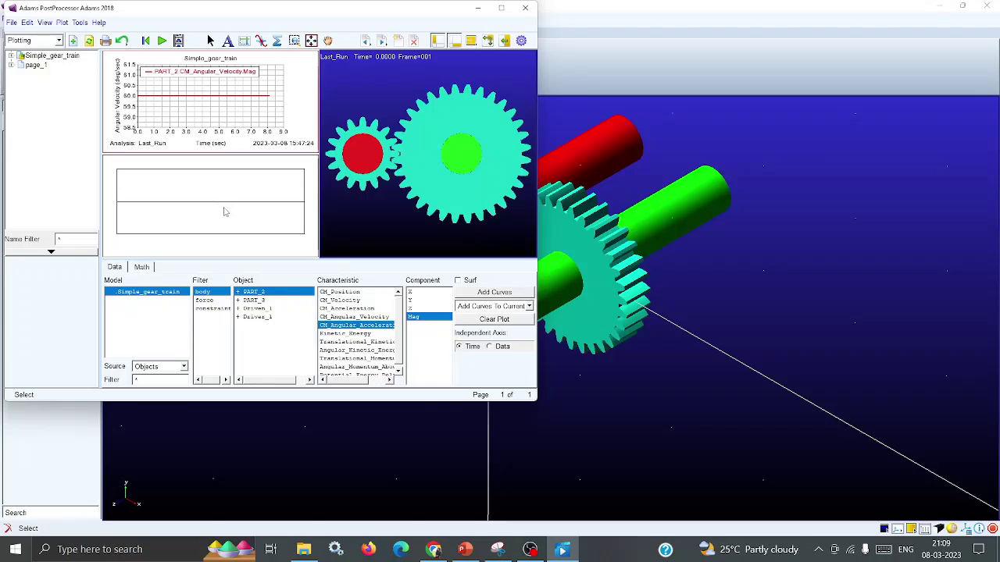
left_click(481, 293)
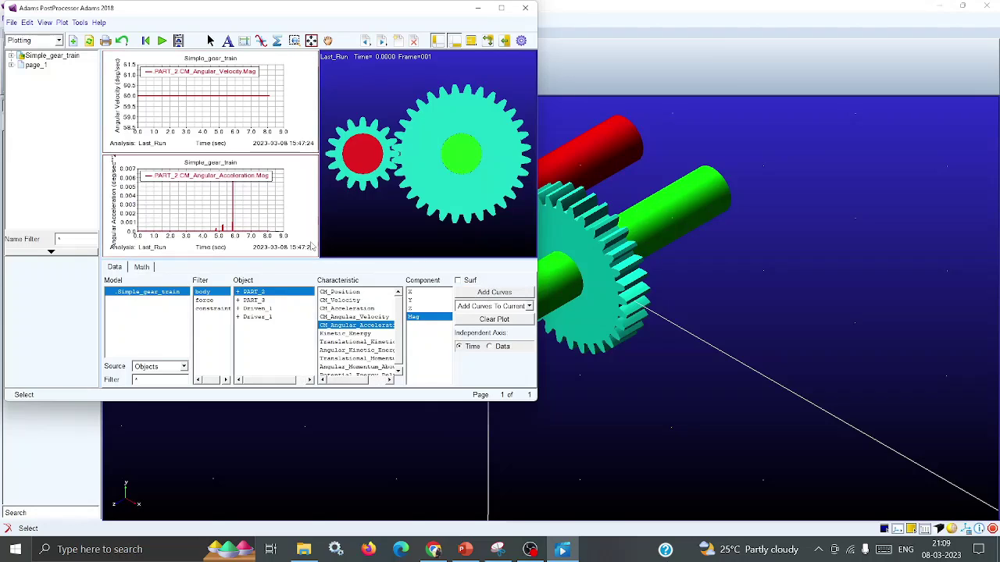
left_click(162, 41)
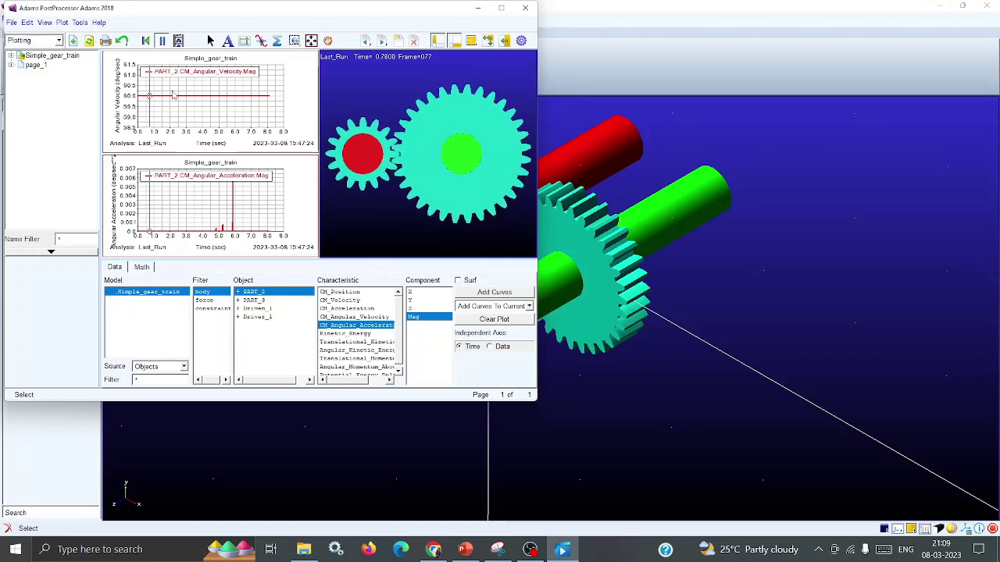